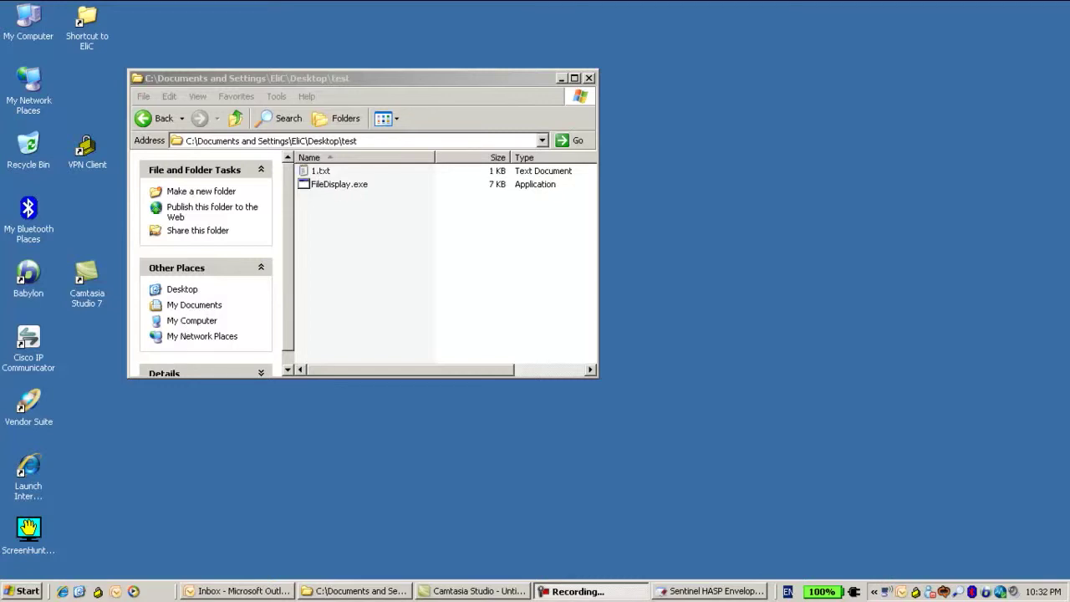
# - Read the content of 1.txt, close it, and run FileDisplay.exe to view its output before closing the console
pyautogui.click(320, 173)
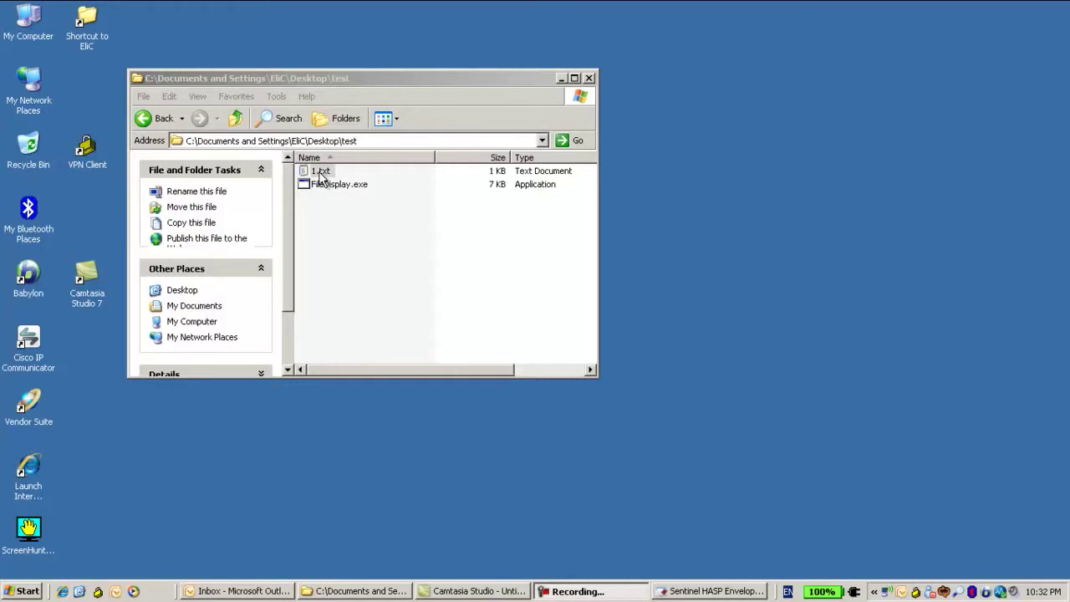
pyautogui.doubleClick(320, 174)
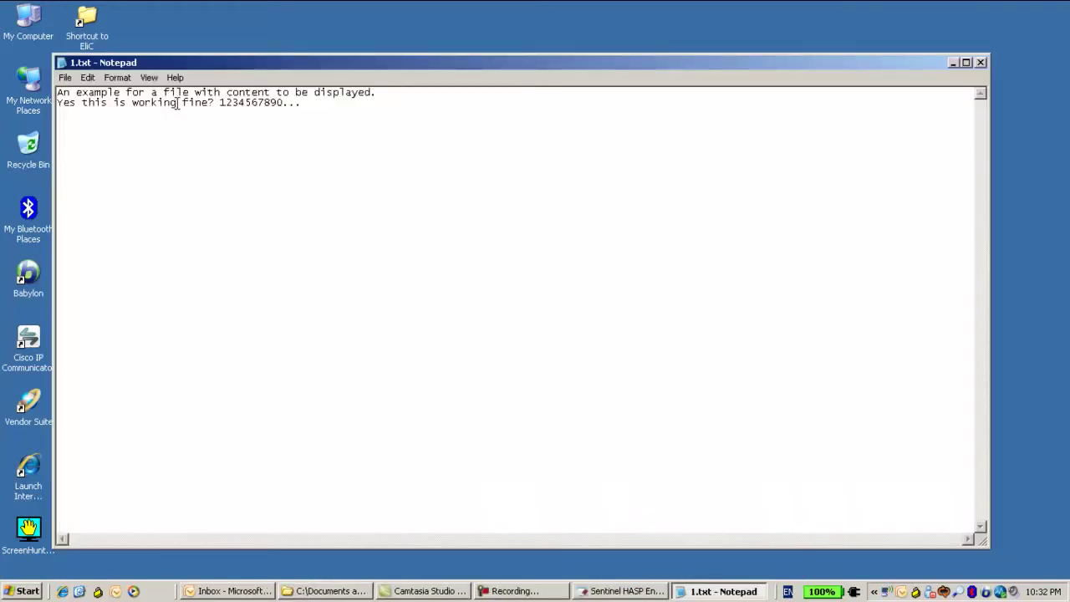
pyautogui.click(983, 63)
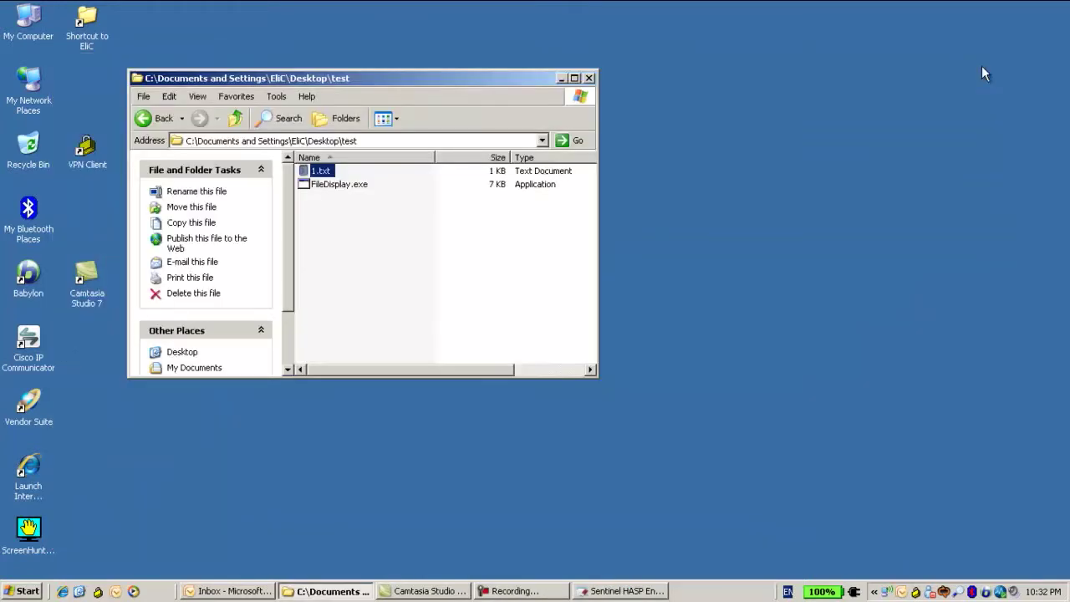
pyautogui.doubleClick(338, 185)
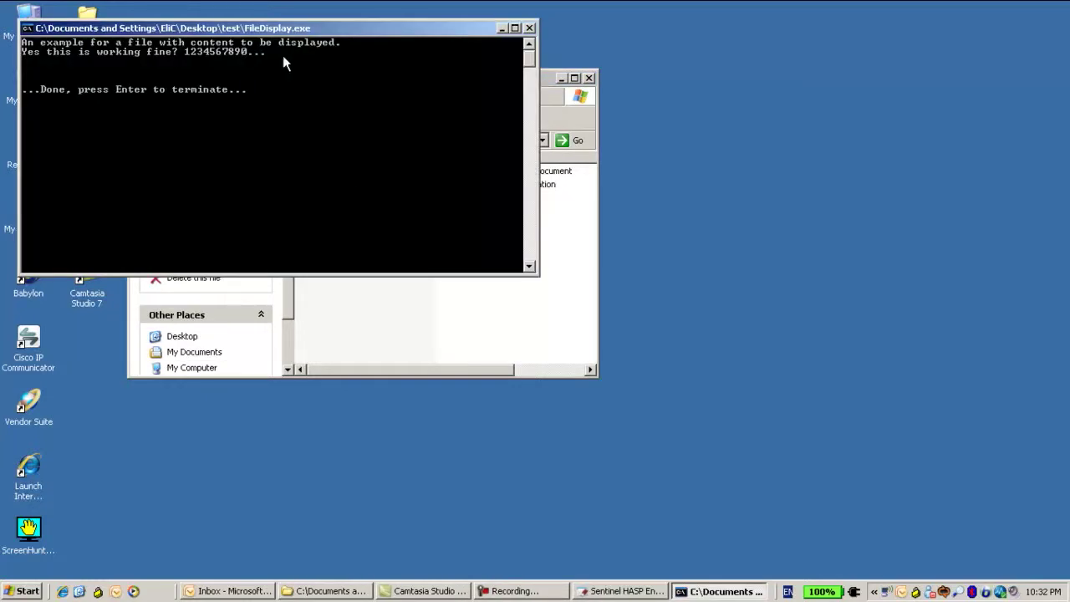
pyautogui.click(531, 27)
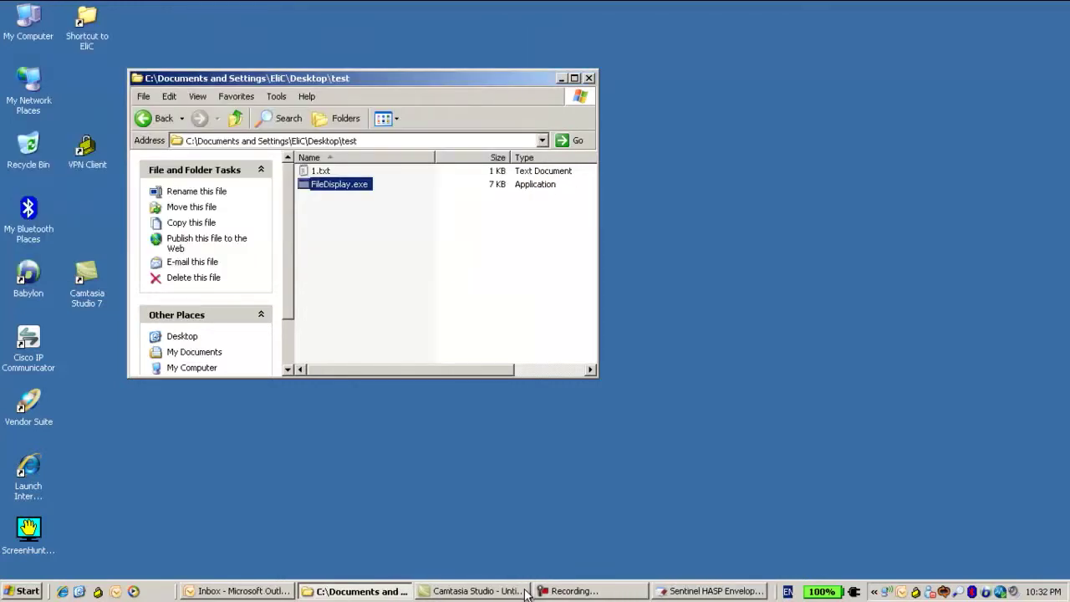
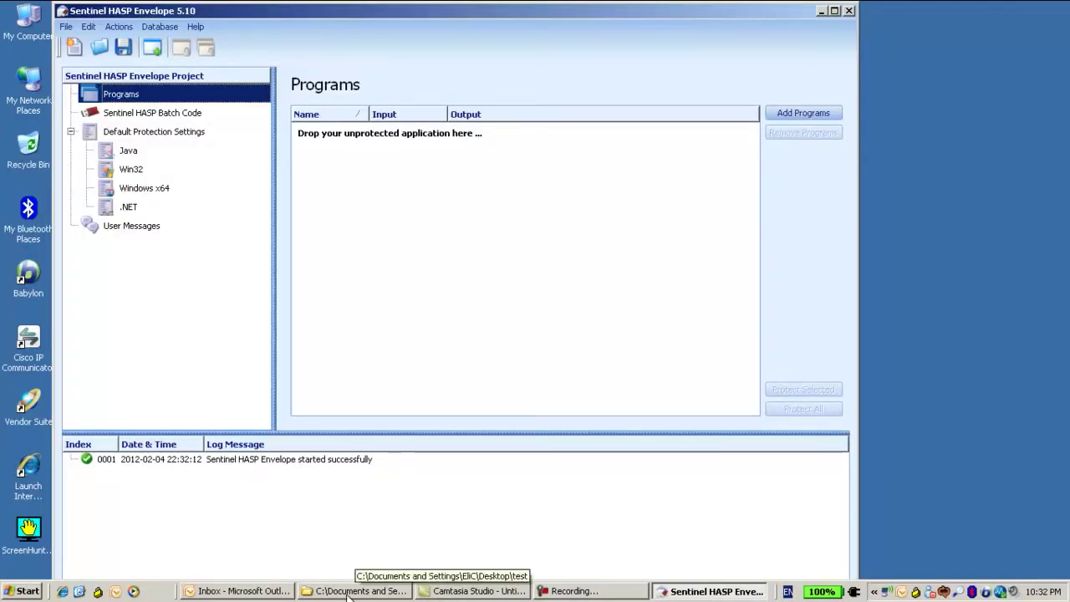
# - Add FileDisplay.exe from the test folder to the Sentinel HASP Envelope project and open its protection details
pyautogui.click(348, 593)
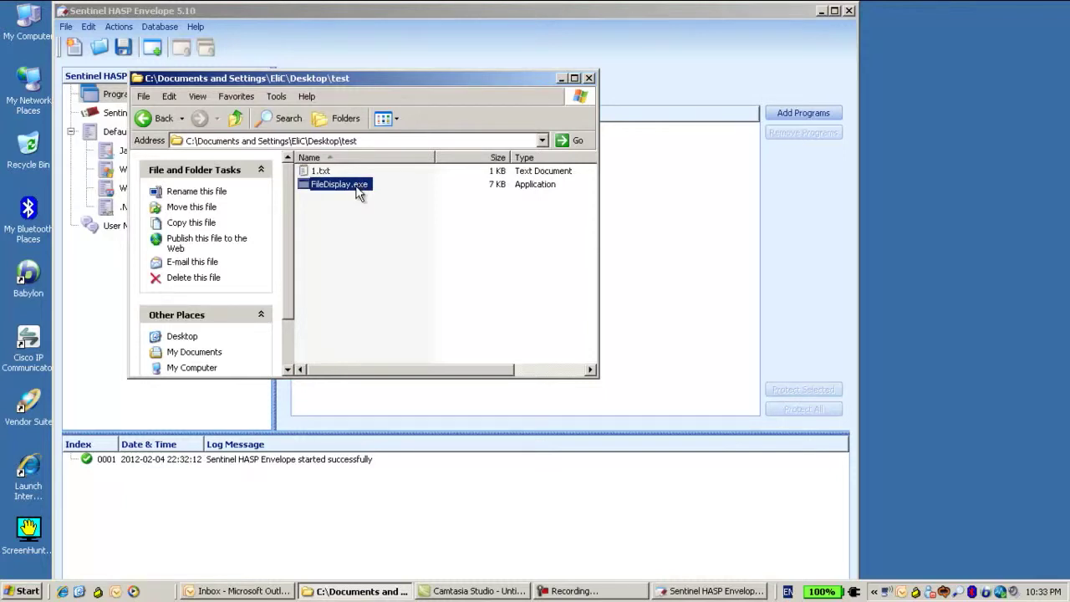
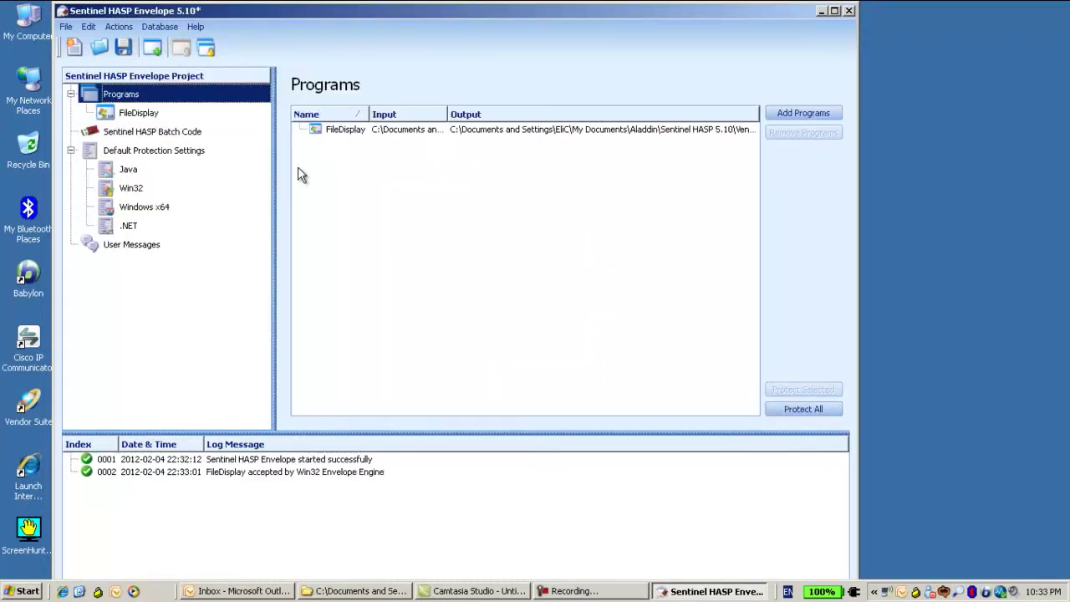
pyautogui.press('Down')
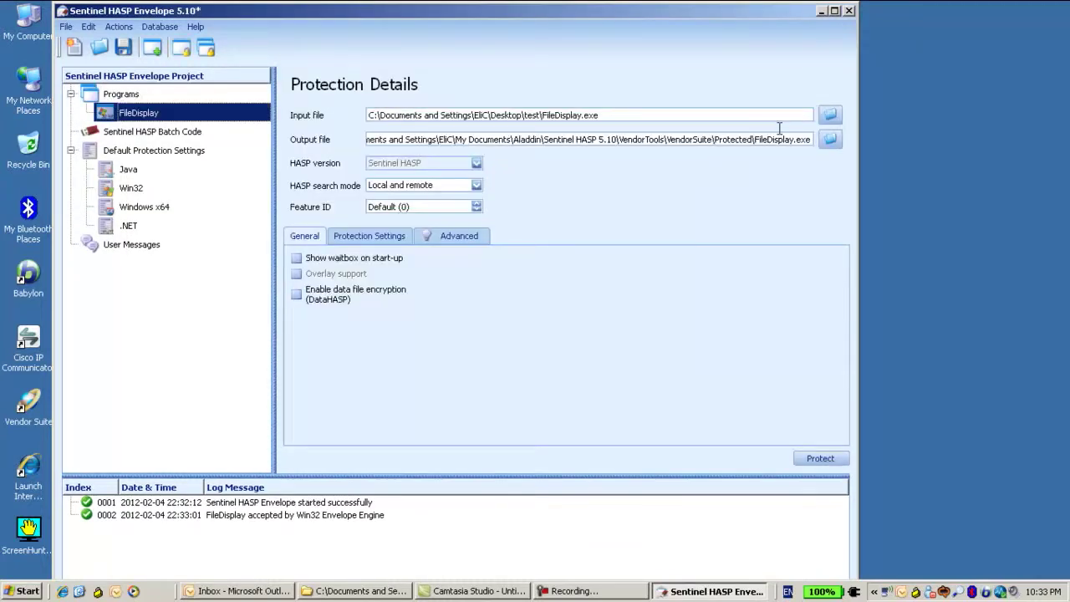
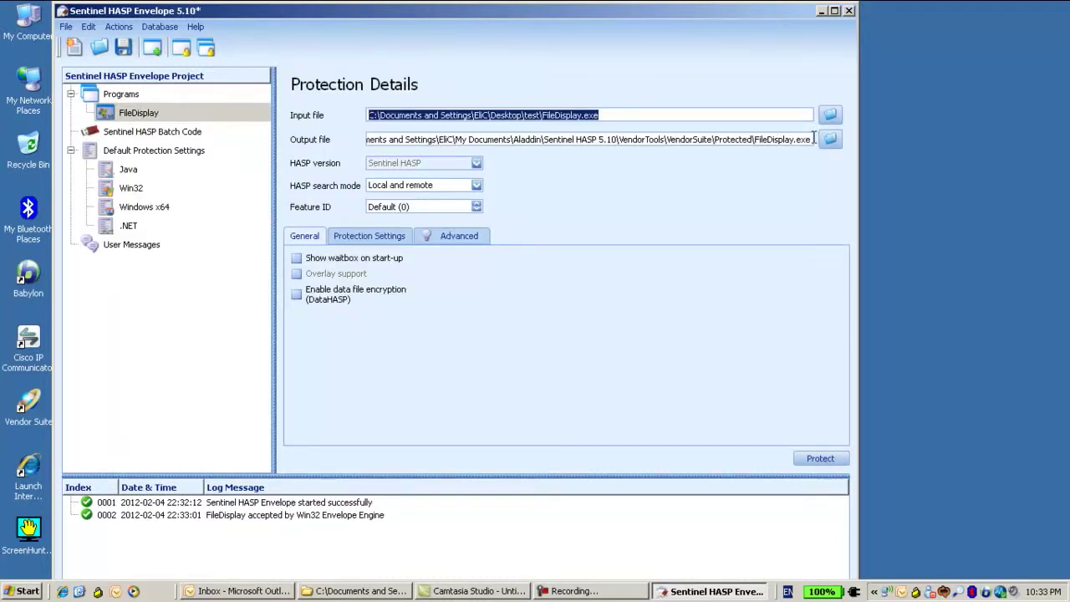
# - Set the output file to pro_FileDisplay.exe in the desktop's test folder and protect the program
pyautogui.moveTo(813, 139); pyautogui.dragTo(275, 151)
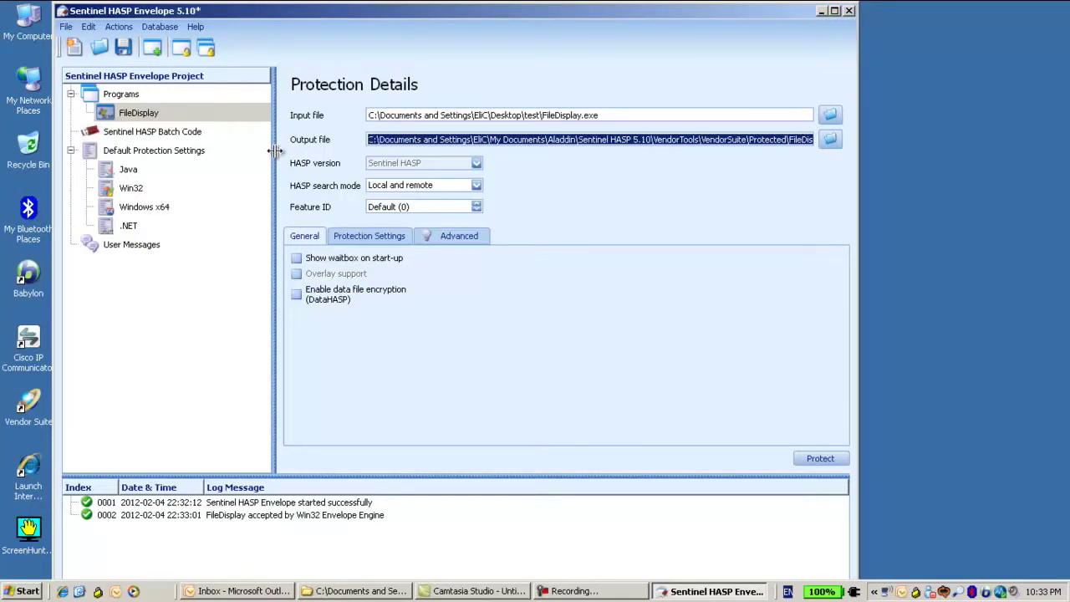
pyautogui.write('C:\\Documents and Settings\\EliC\\Desktop\\test\\FileDisplay.exe')
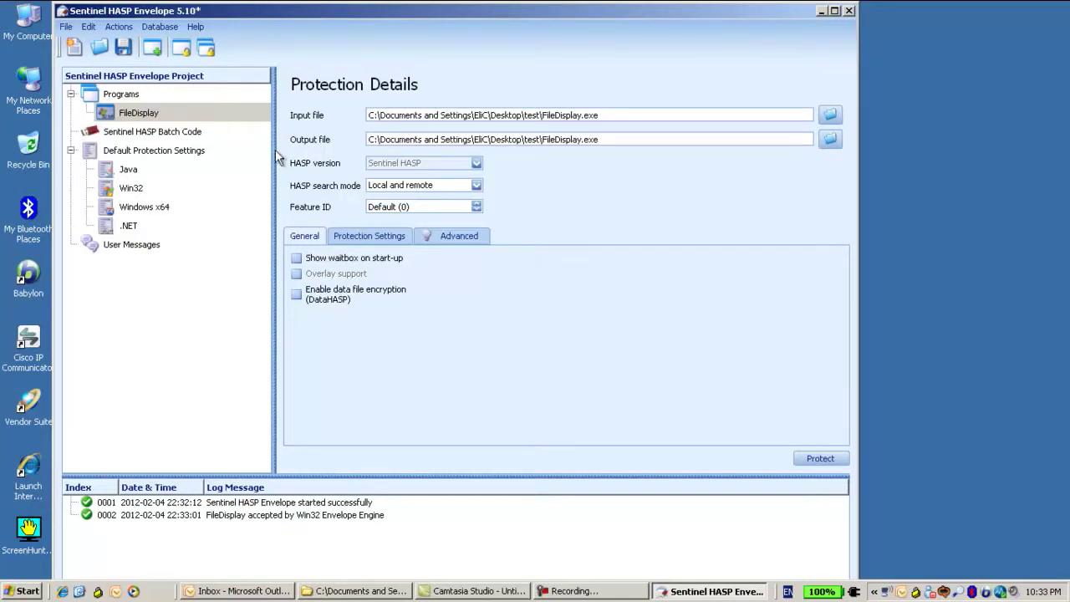
pyautogui.click(543, 139)
pyautogui.write('pro_')
pyautogui.click(830, 462)
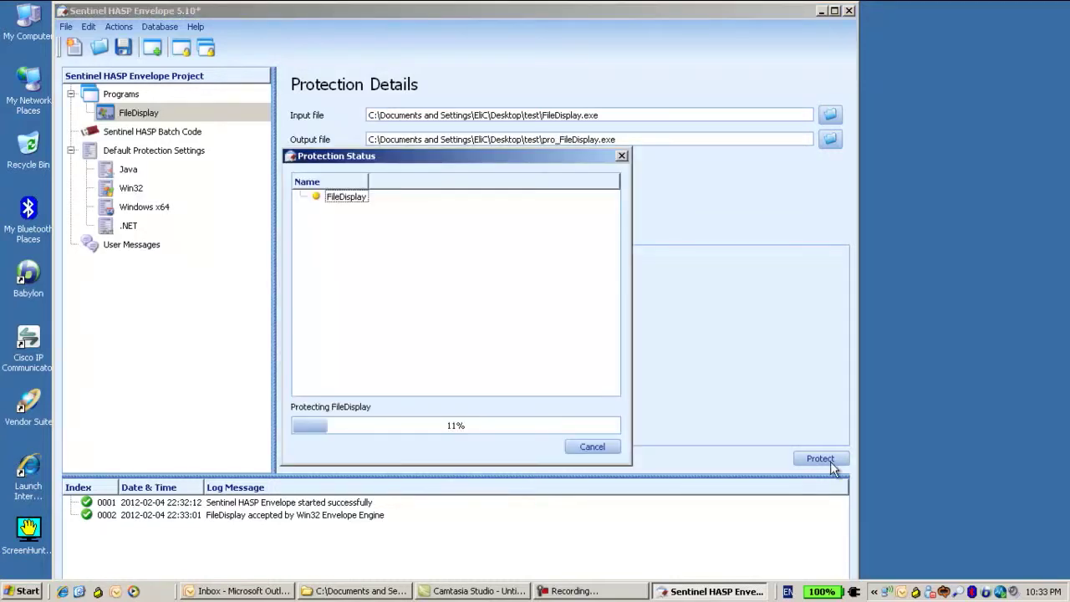
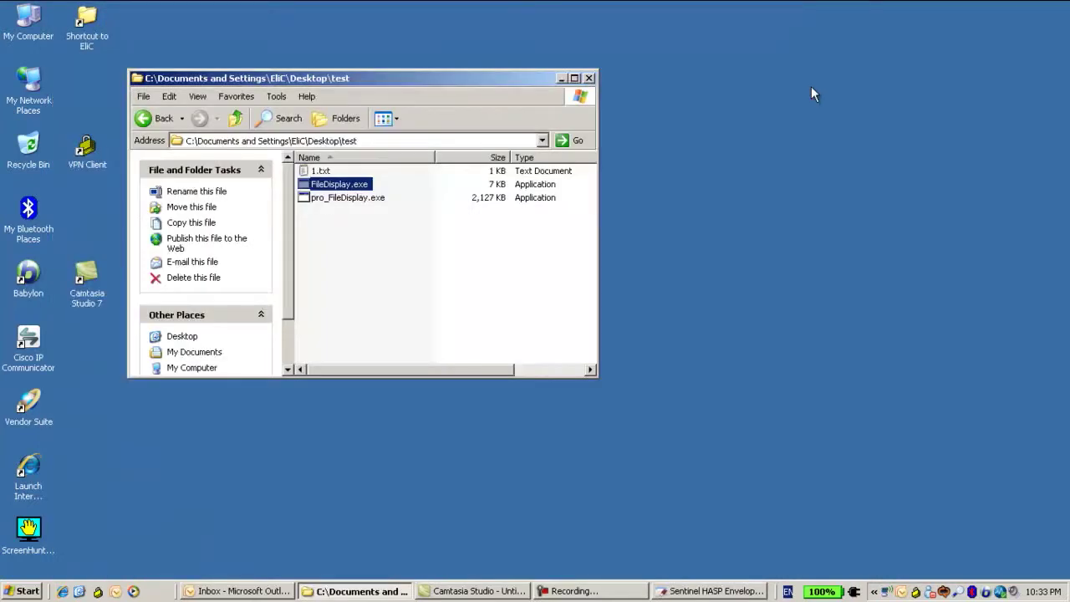
# - Run pro_FileDisplay.exe from the test folder to check its output, and reopen 1.txt to compare its content
pyautogui.click(326, 200)
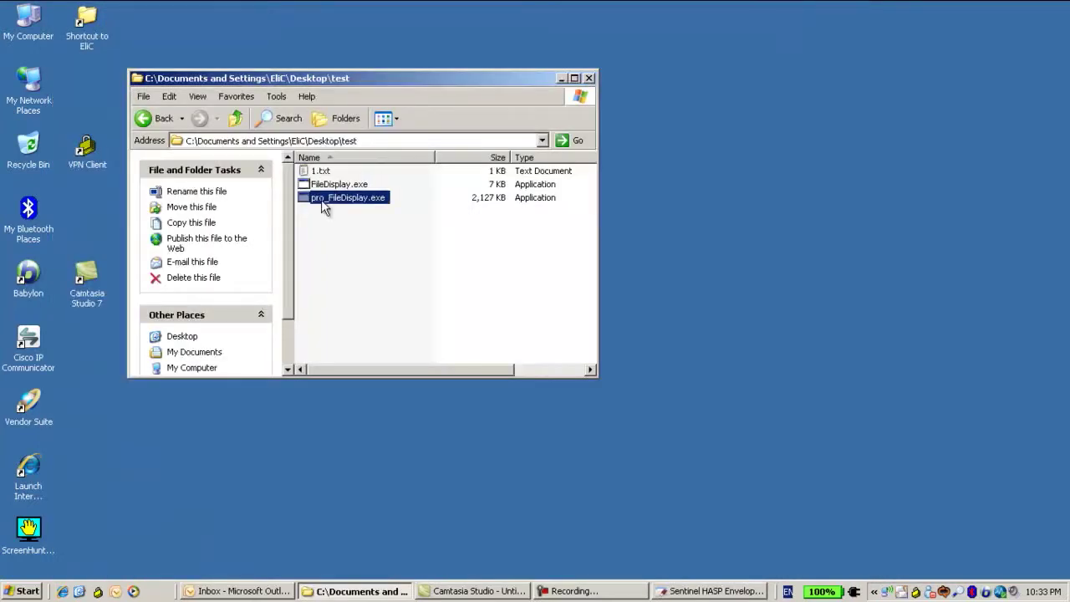
pyautogui.doubleClick(323, 202)
pyautogui.click(527, 335)
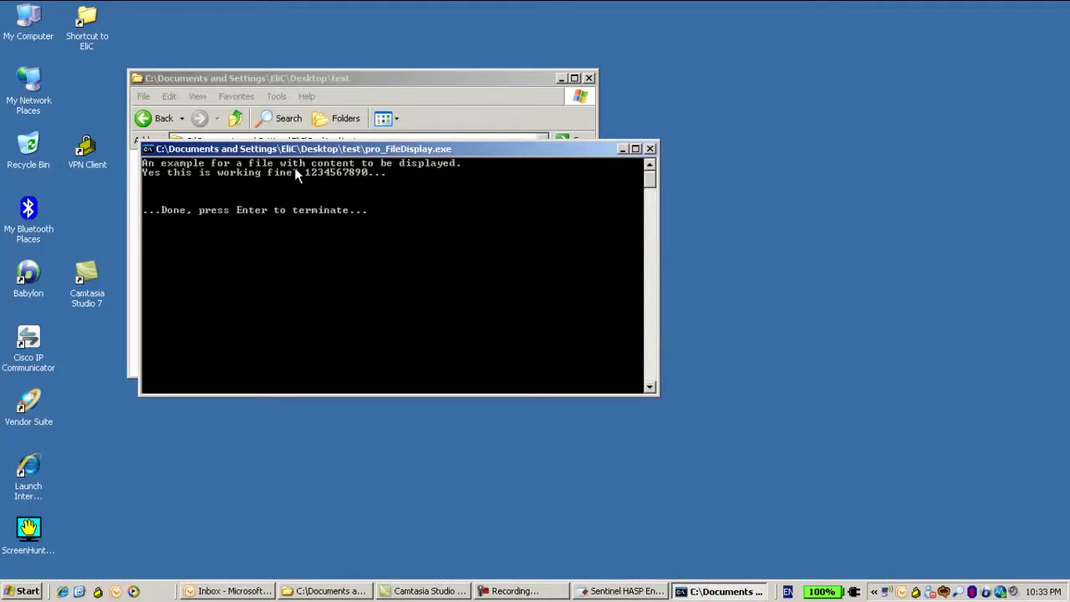
pyautogui.click(649, 151)
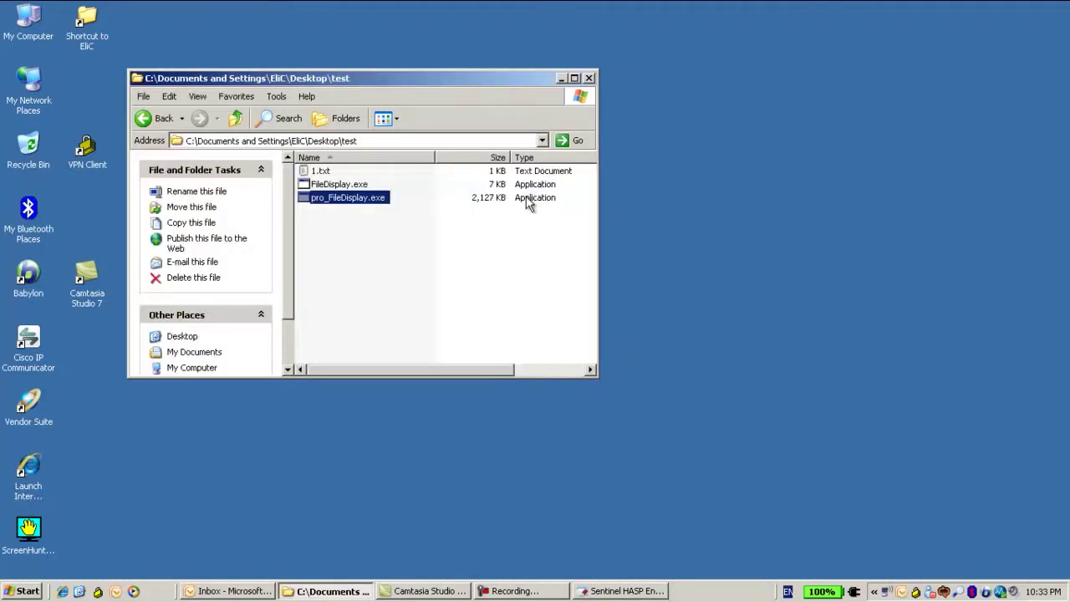
pyautogui.doubleClick(321, 173)
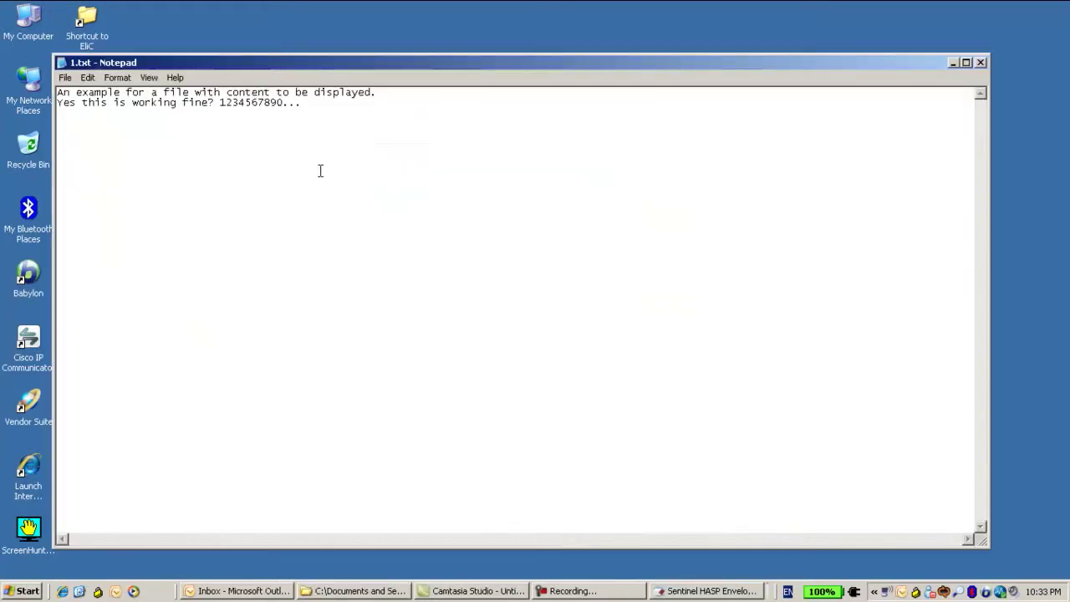
pyautogui.click(981, 65)
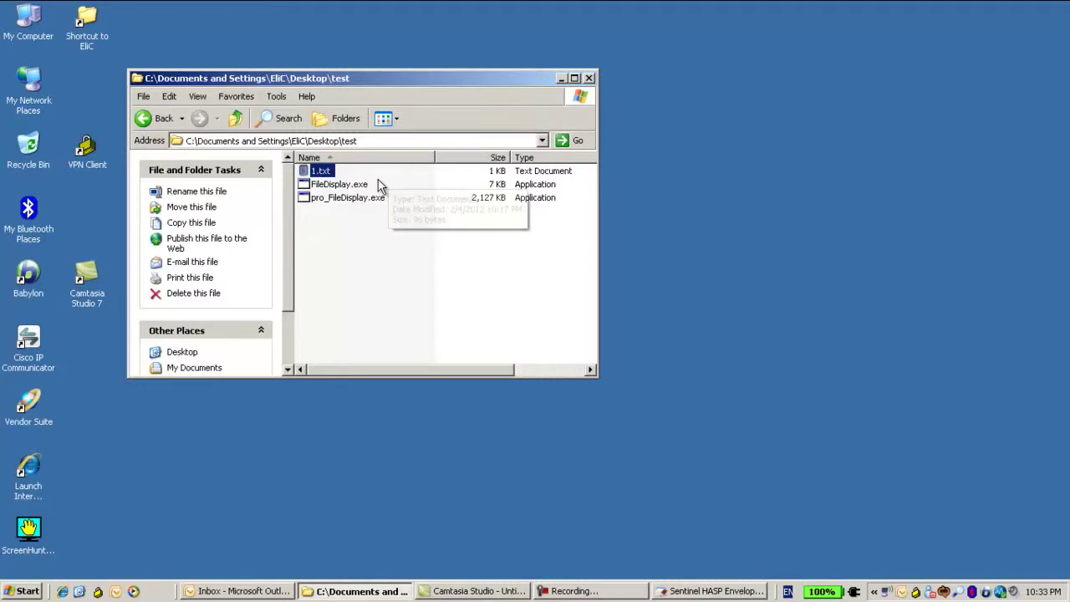
# - In Sentinel HASP Envelope, enable data file encryption for FileDisplay and add 1.txt to the files to include
pyautogui.click(716, 591)
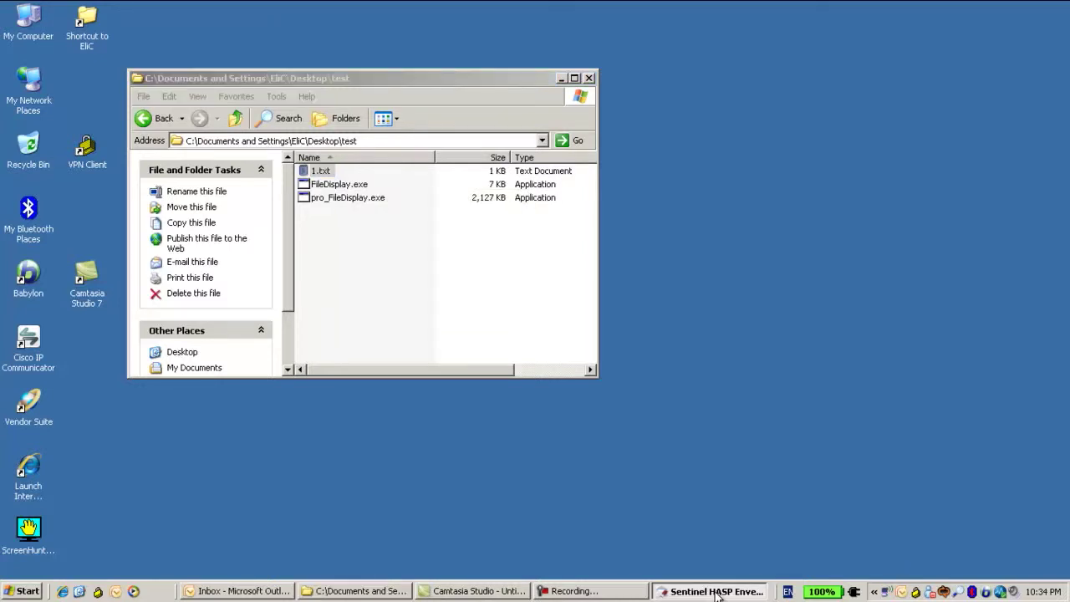
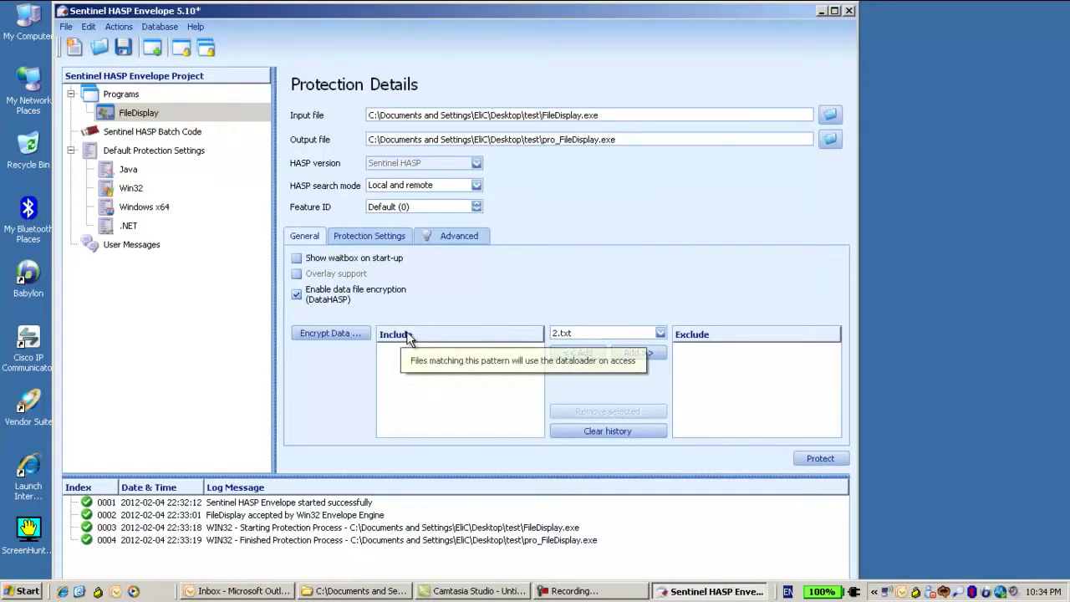
pyautogui.doubleClick(584, 332)
pyautogui.write('1.t')
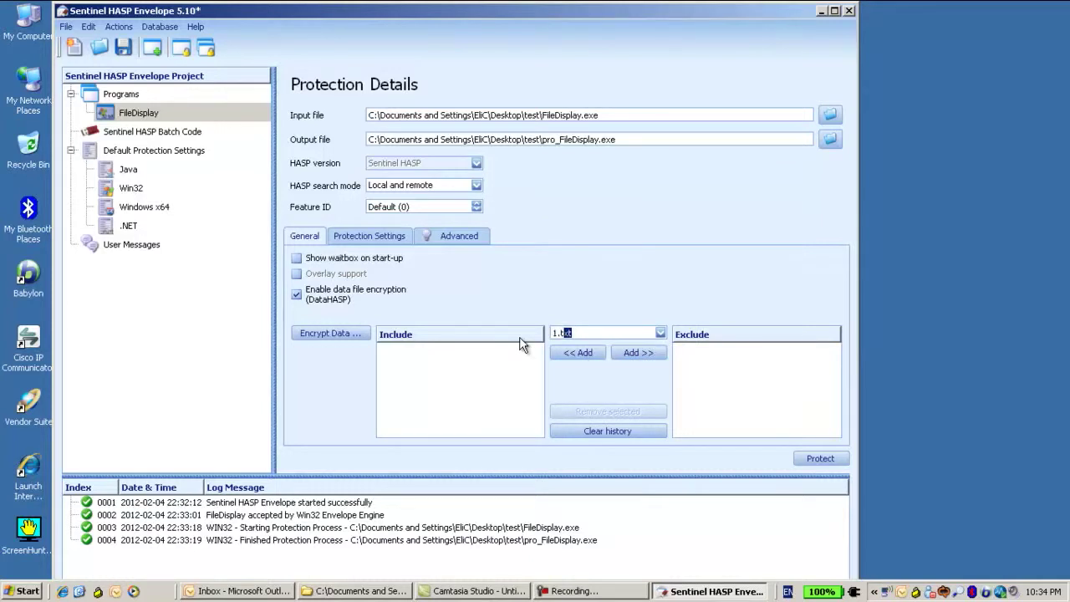
pyautogui.write('xt')
pyautogui.click(577, 352)
pyautogui.click(434, 350)
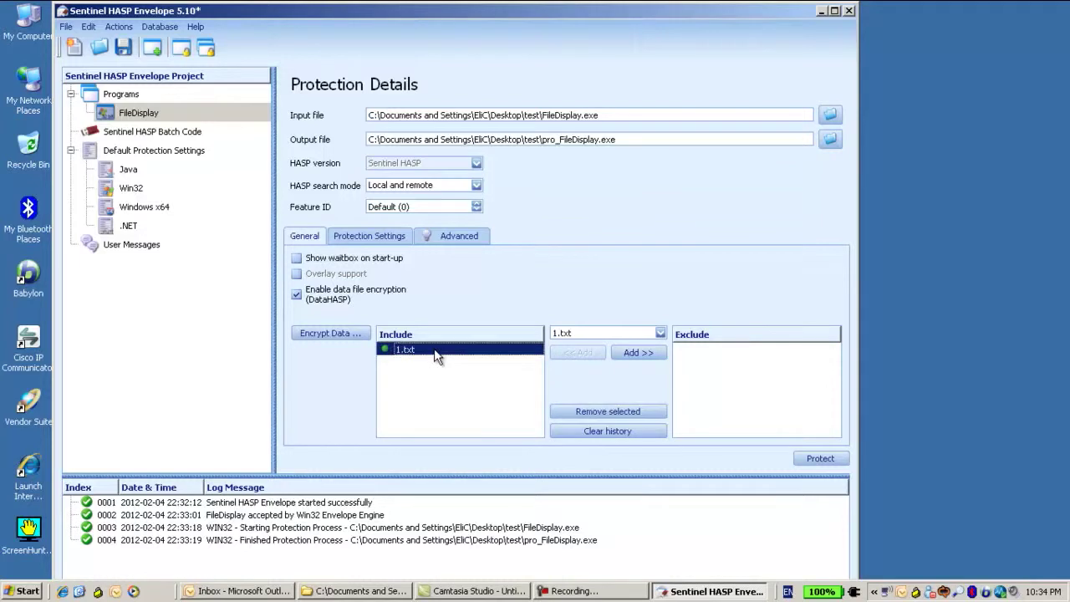
# - Launch the DataHASP data encryption utility, saving the Envelope project on the Desktop under the name 1
pyautogui.click(326, 333)
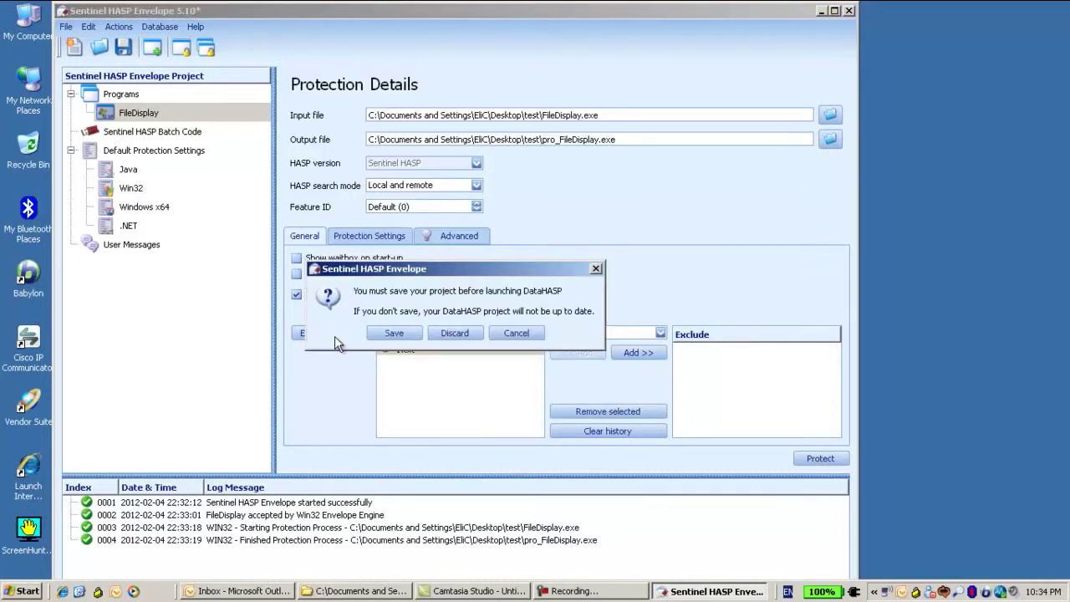
pyautogui.click(393, 334)
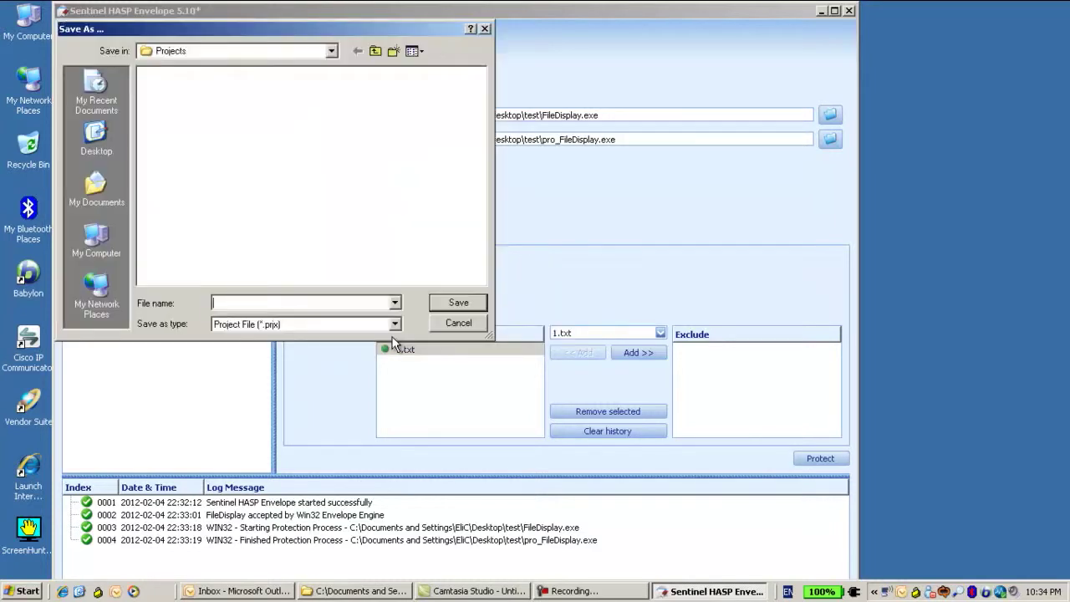
pyautogui.click(124, 146)
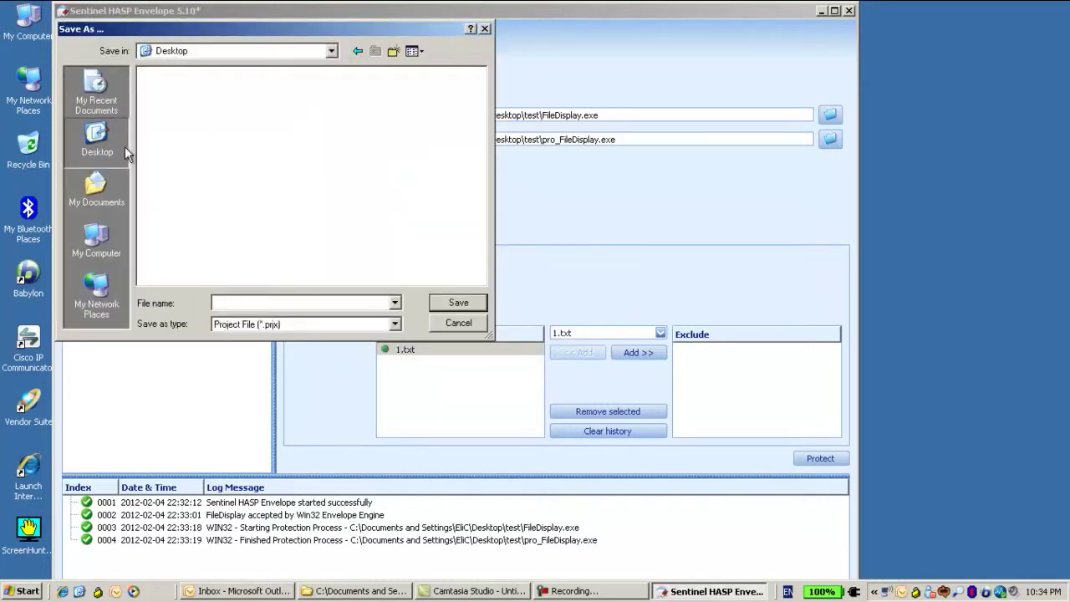
pyautogui.write('1')
pyautogui.click(466, 303)
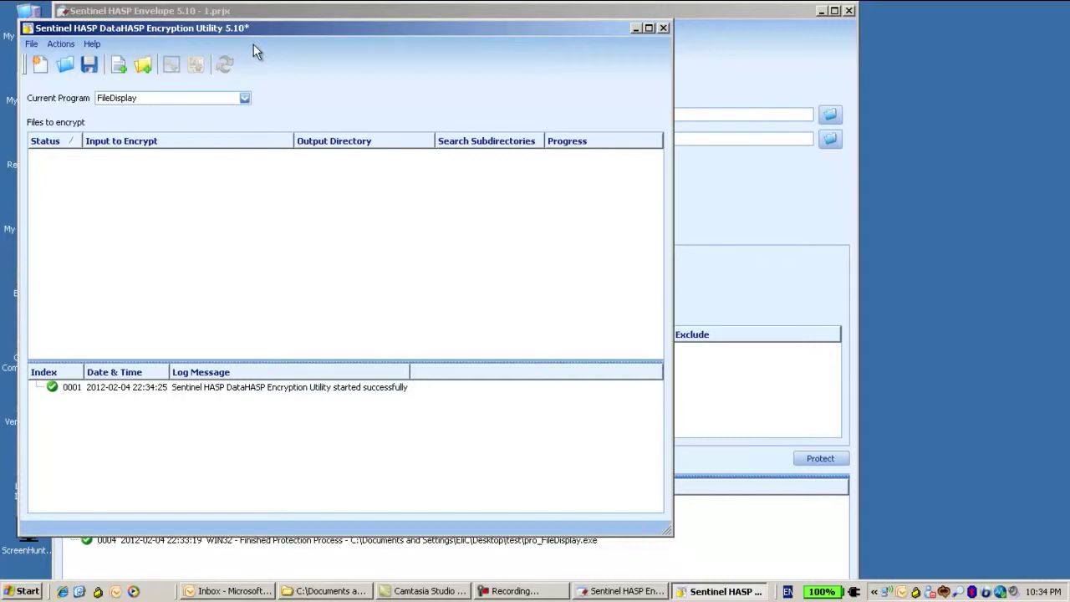
# - Add 1.txt from the test folder to the files to encrypt, with encrypt as the output directory
pyautogui.click(123, 64)
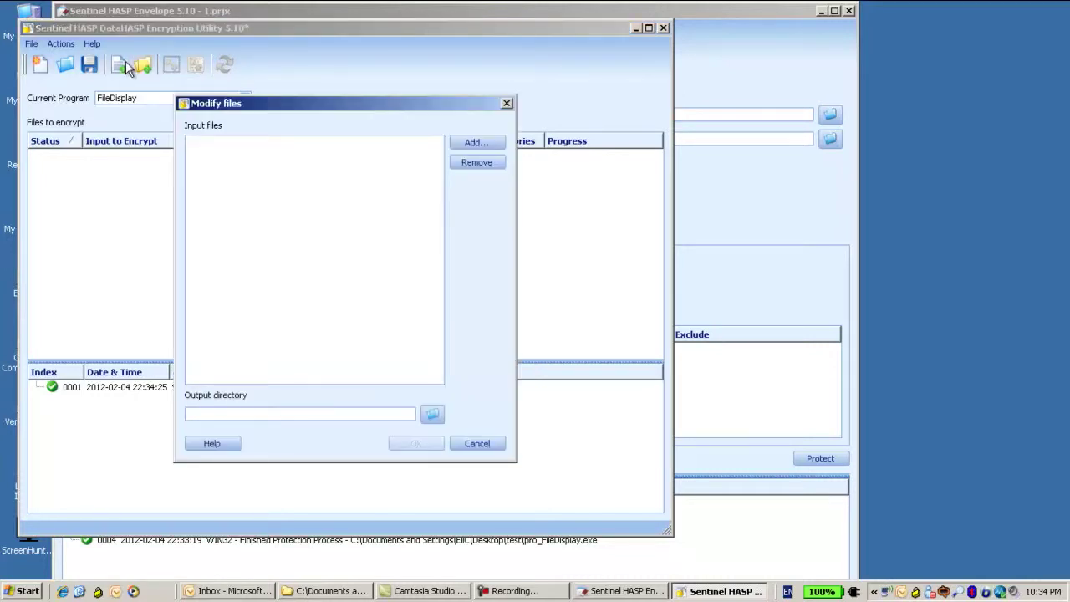
pyautogui.click(473, 143)
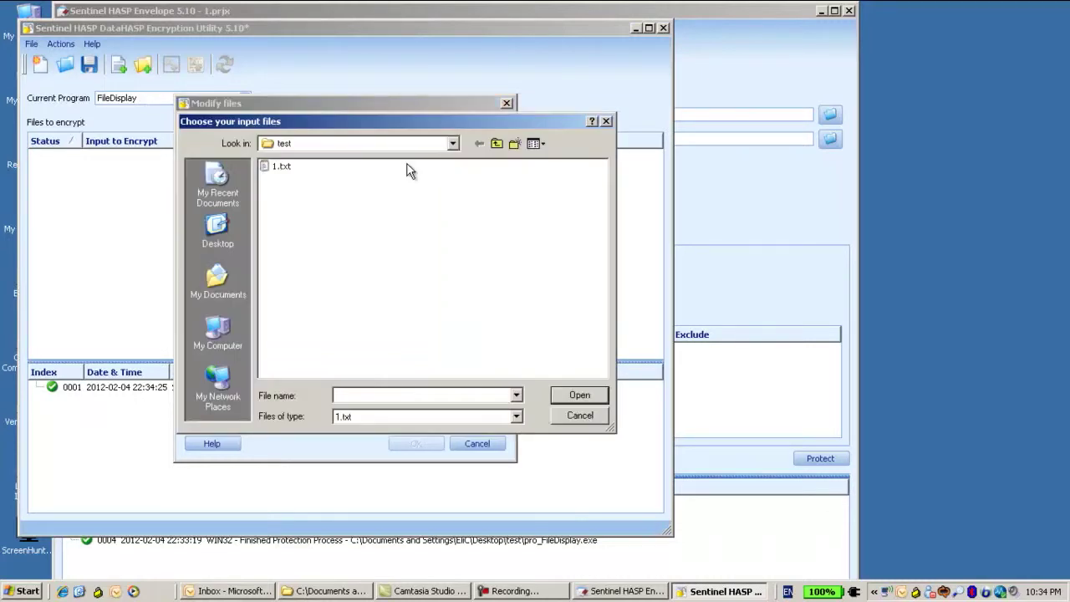
pyautogui.doubleClick(280, 166)
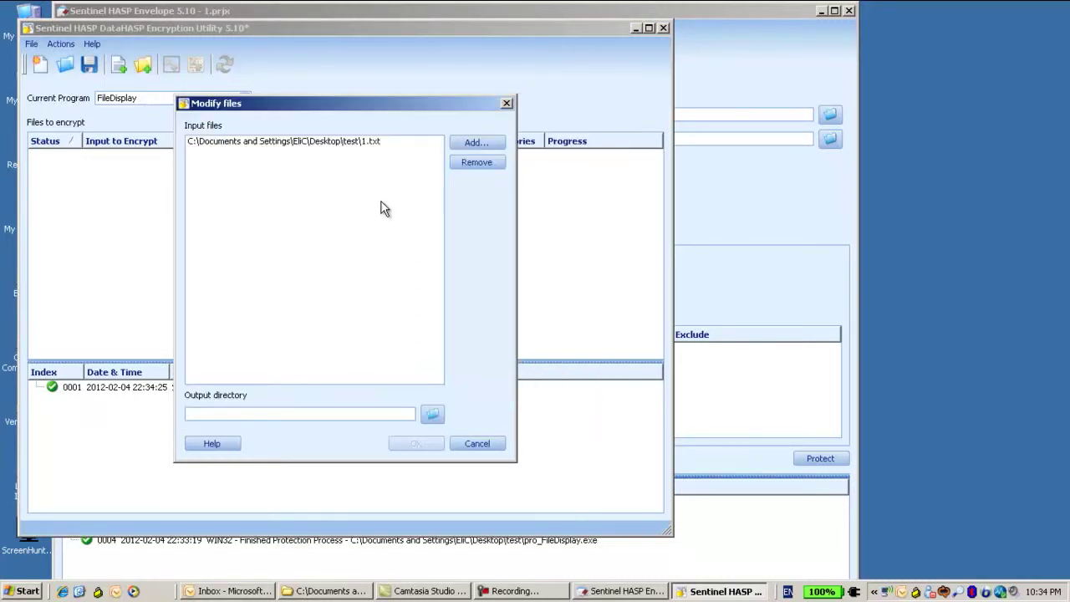
pyautogui.click(285, 409)
pyautogui.write('e')
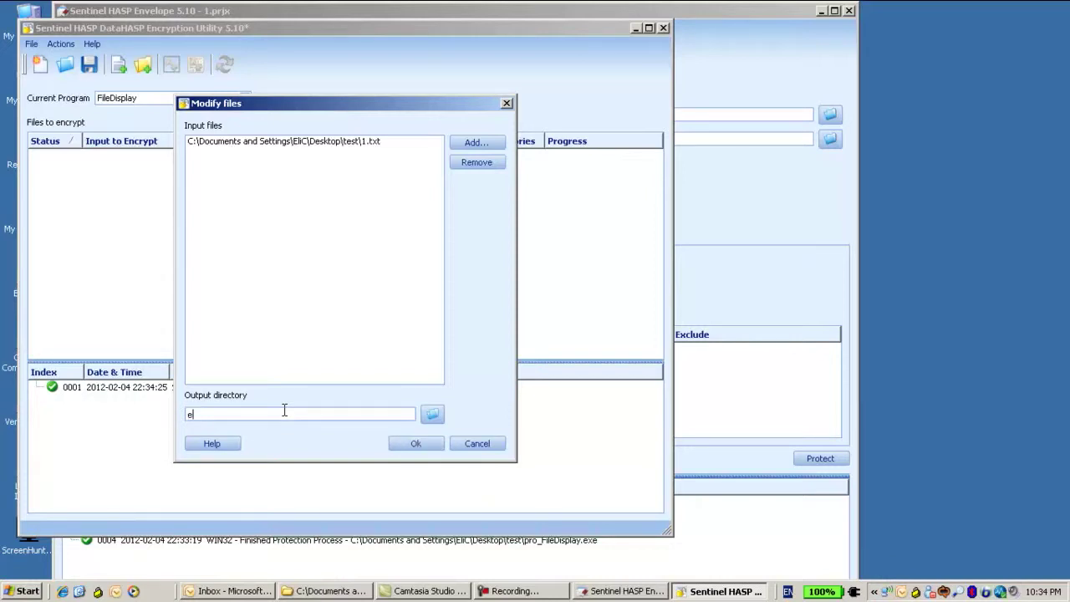
pyautogui.write('ncrypt')
pyautogui.click(418, 441)
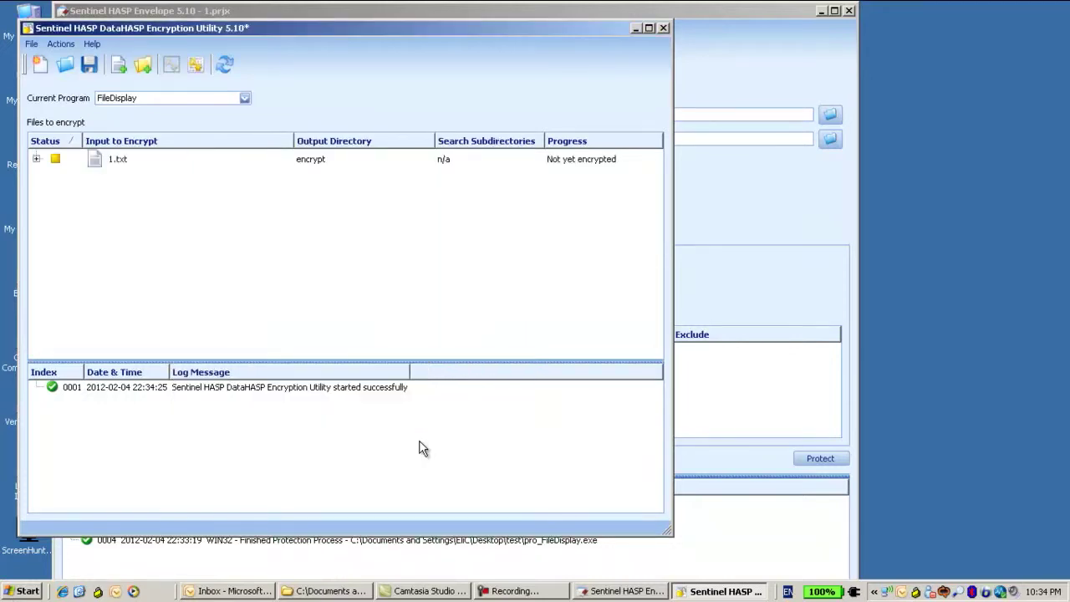
# - Encrypt only the 1.txt entry in the list of files to encrypt
pyautogui.click(139, 163)
pyautogui.rightClick(138, 168)
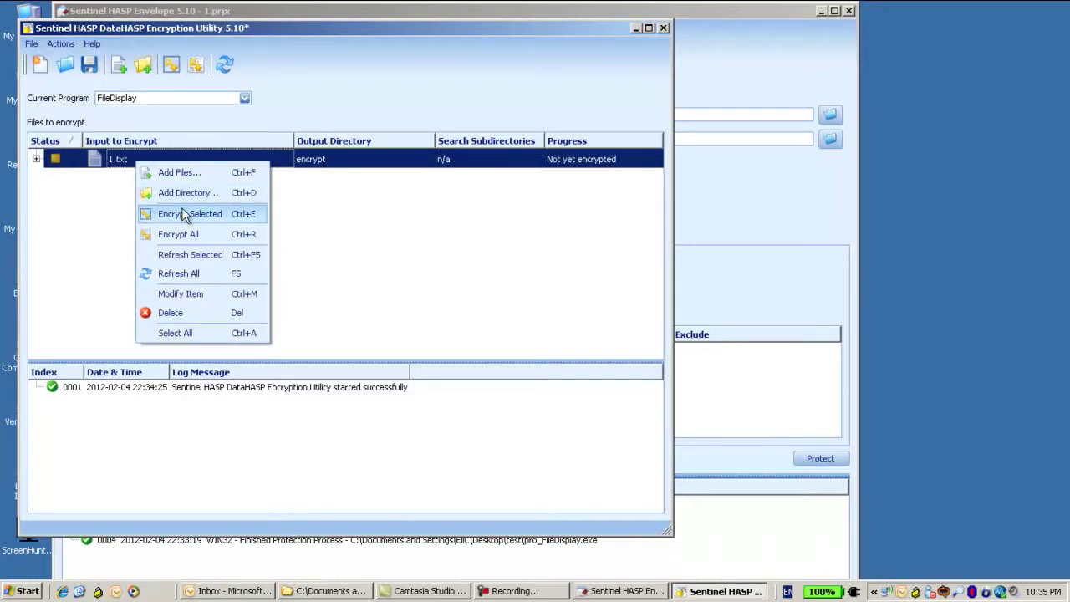
pyautogui.click(182, 209)
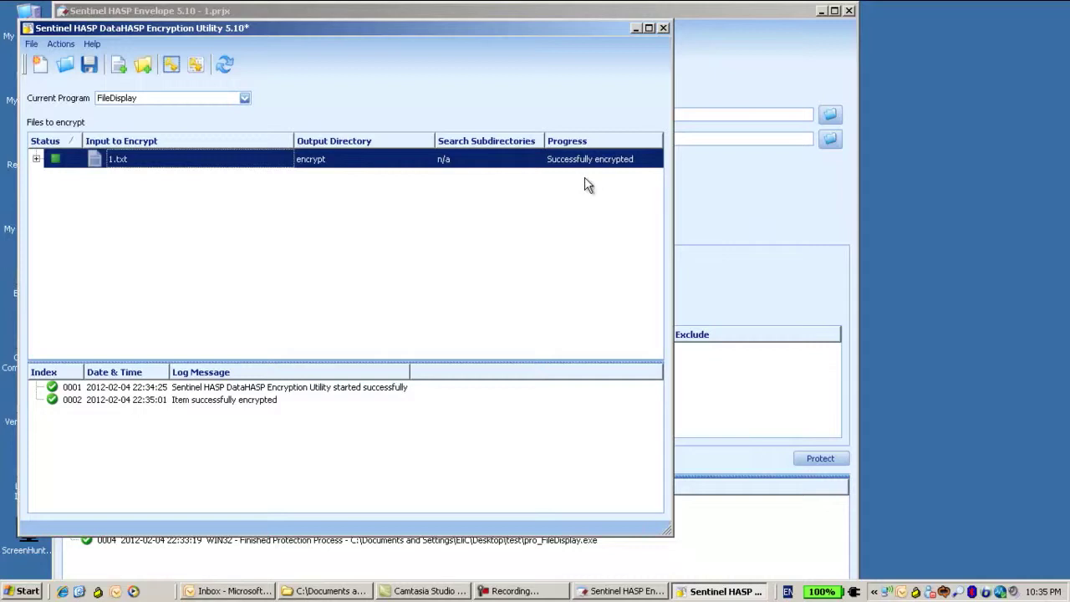
# - Save the DataHASP encryption project on the Desktop under the name 2
pyautogui.click(90, 64)
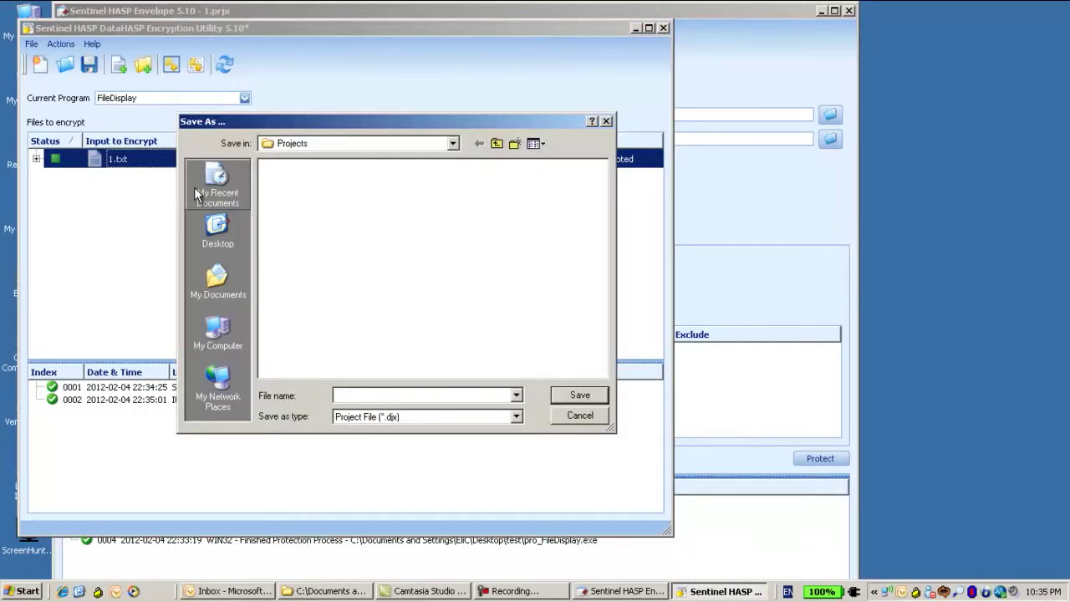
pyautogui.click(218, 230)
pyautogui.write('2')
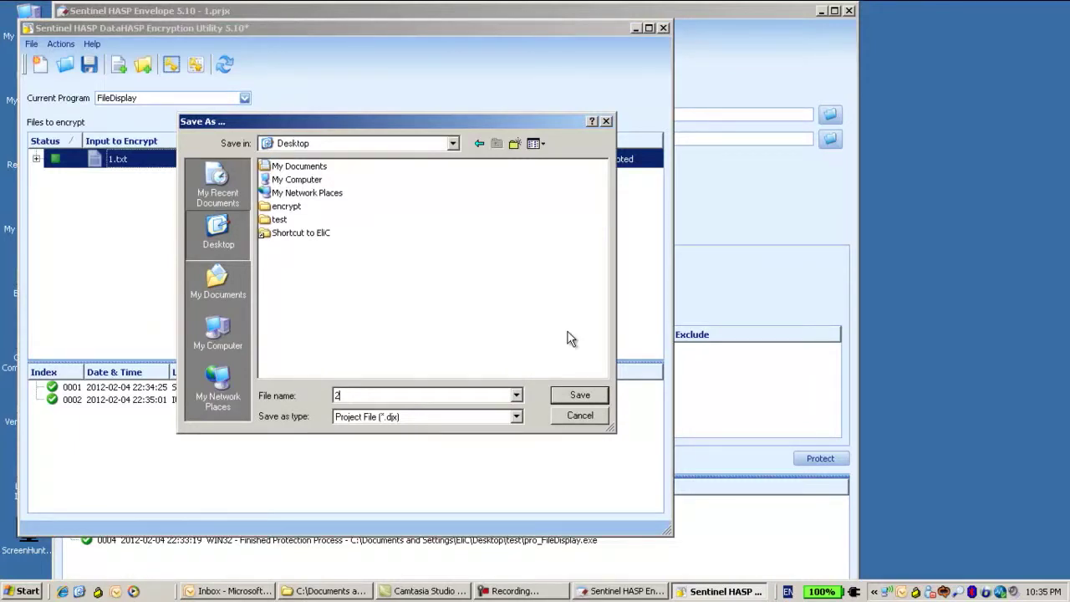
pyautogui.click(580, 395)
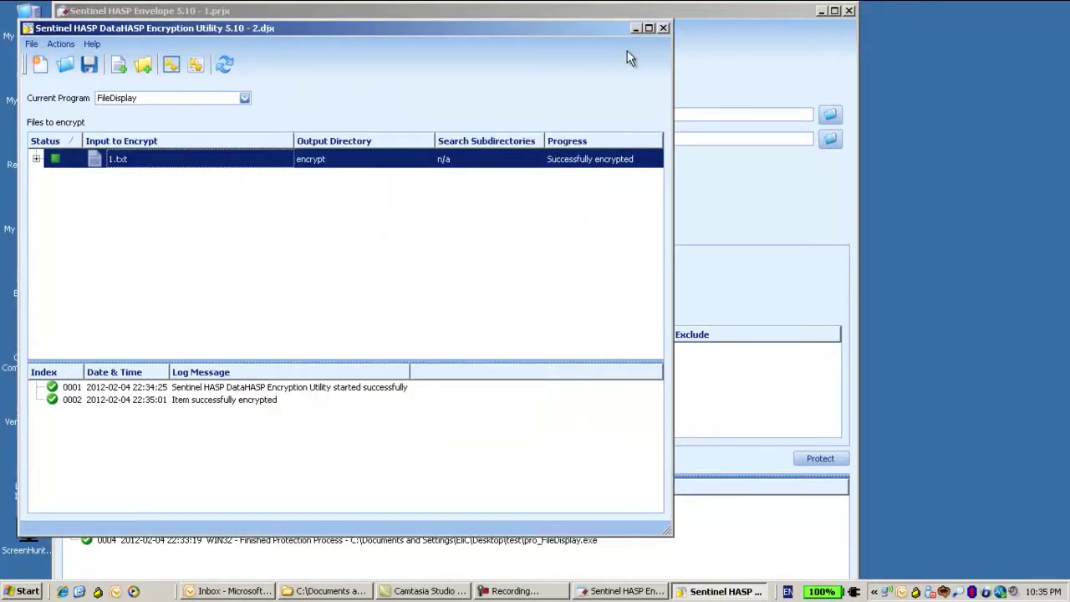
# - Exit the DataHASP utility, protect FileDisplay again in Sentinel HASP Envelope, and minimize Envelope
pyautogui.click(663, 28)
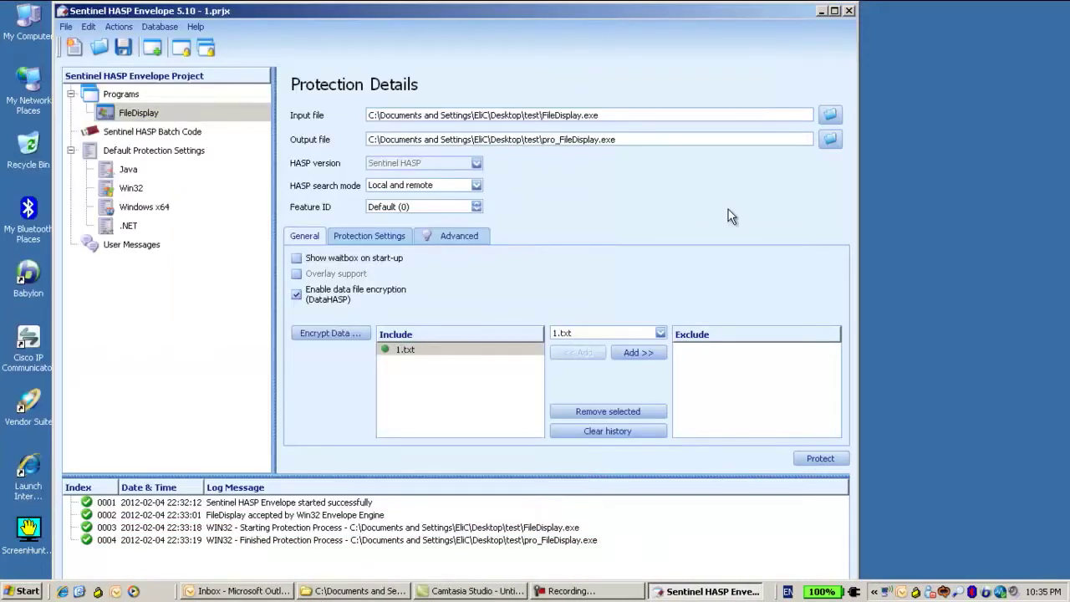
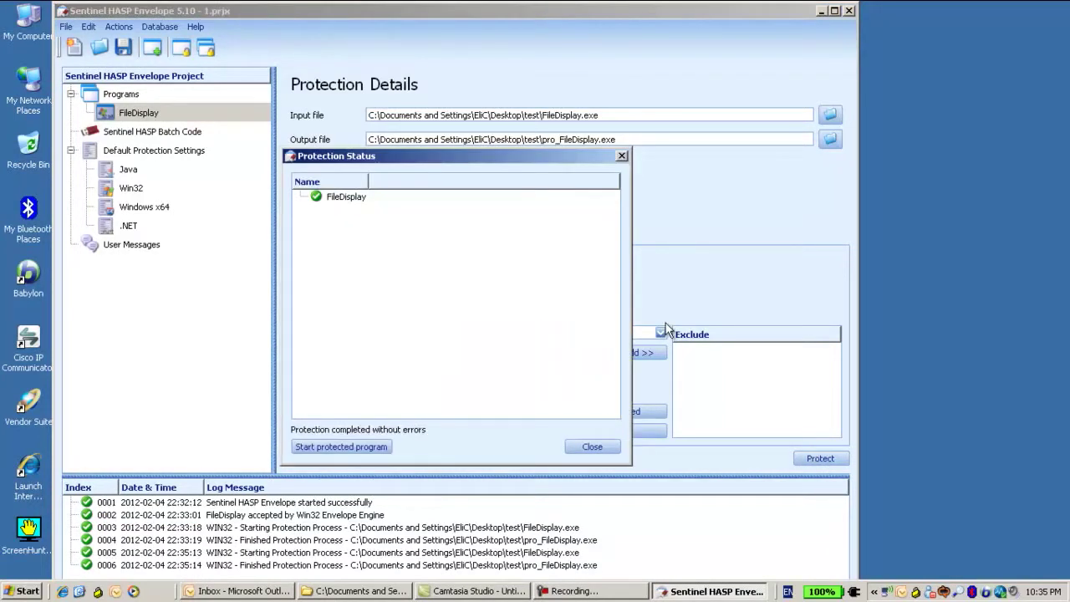
pyautogui.click(593, 447)
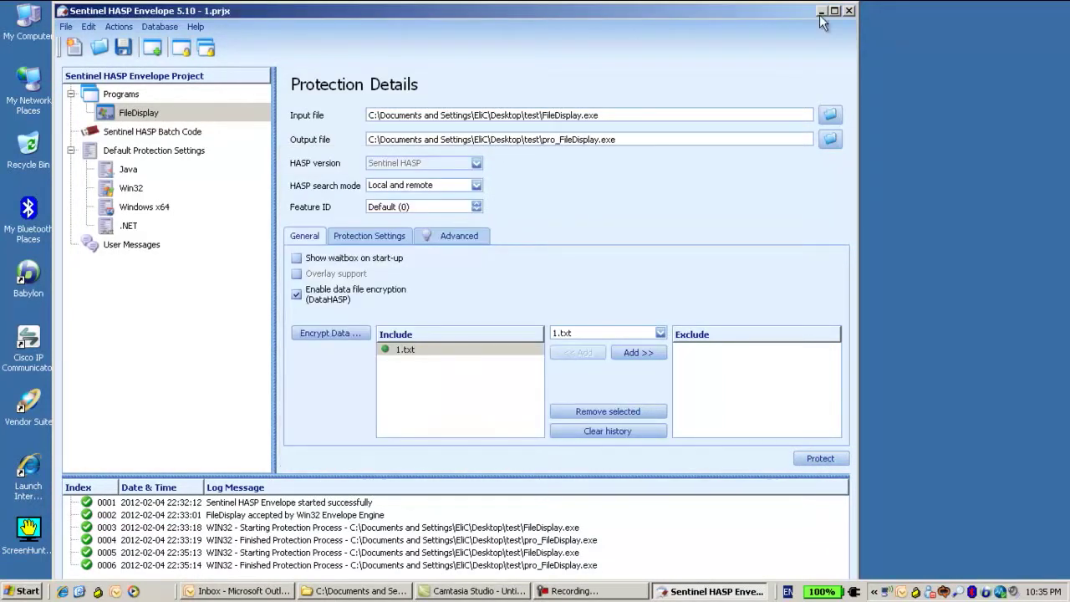
pyautogui.click(821, 12)
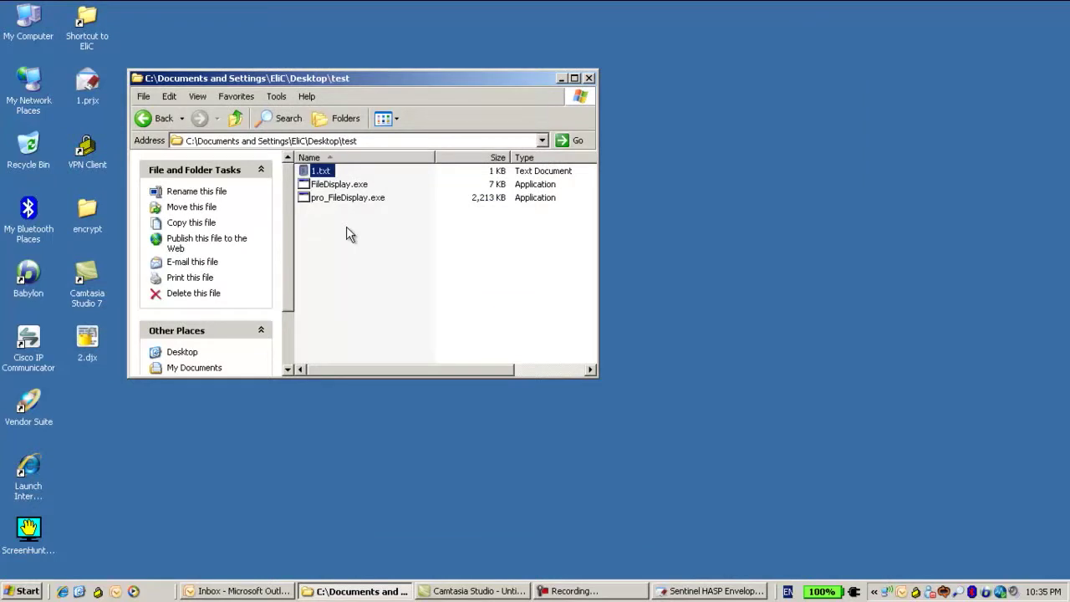
# - Copy pro_FileDisplay.exe from the test folder to the clipboard and close the folder window
pyautogui.click(351, 198)
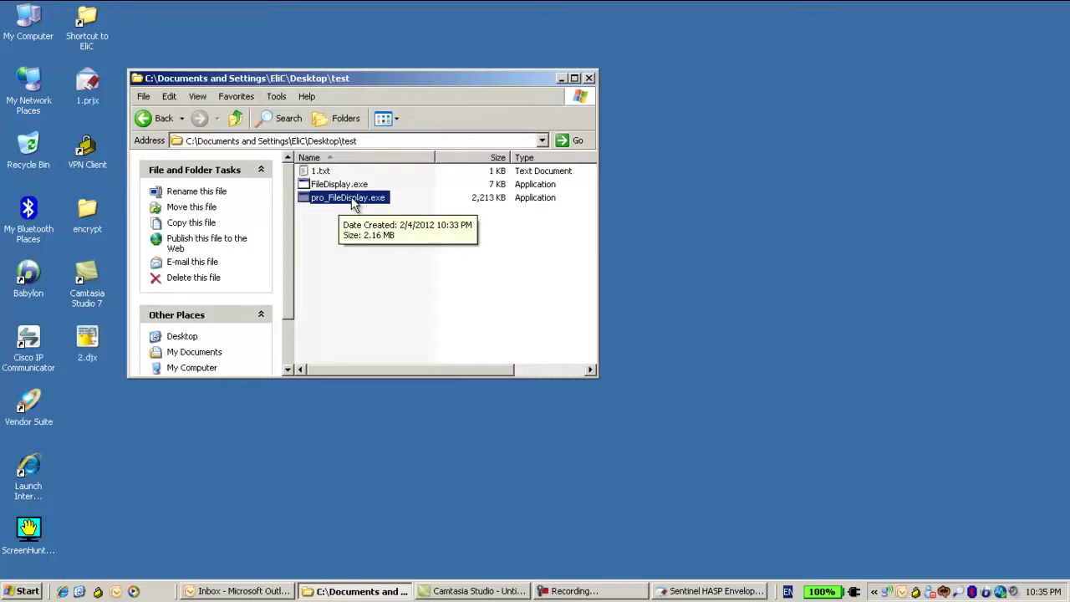
pyautogui.rightClick(352, 201)
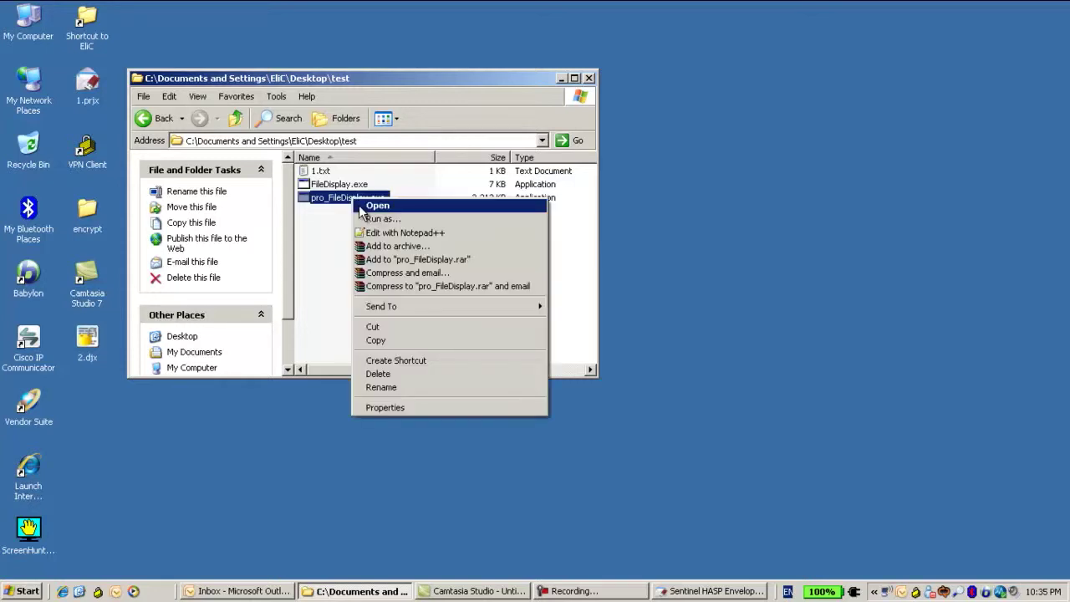
pyautogui.click(417, 342)
pyautogui.click(237, 119)
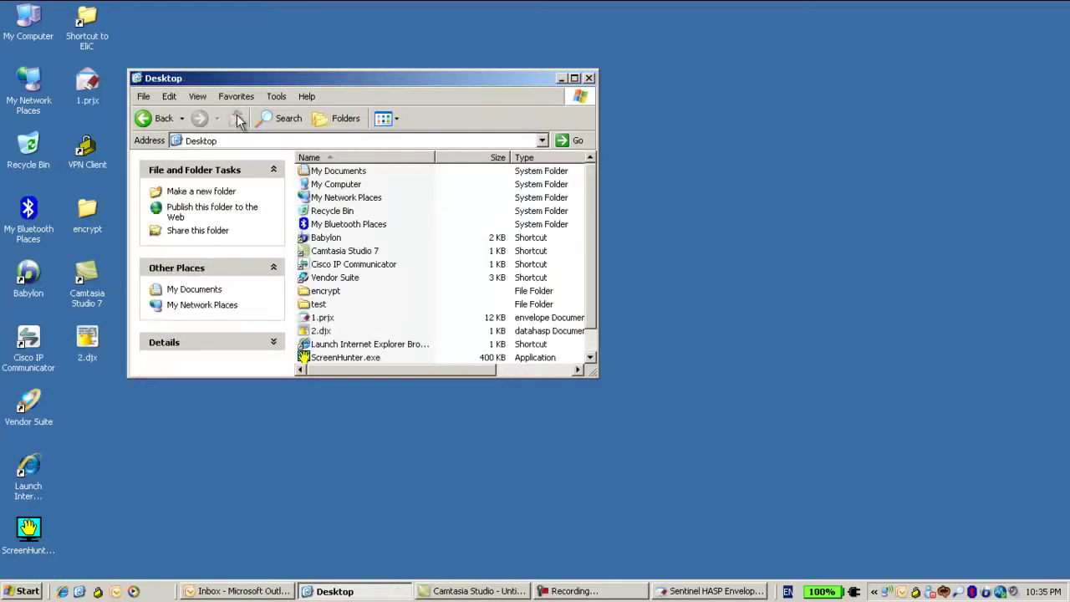
pyautogui.click(588, 78)
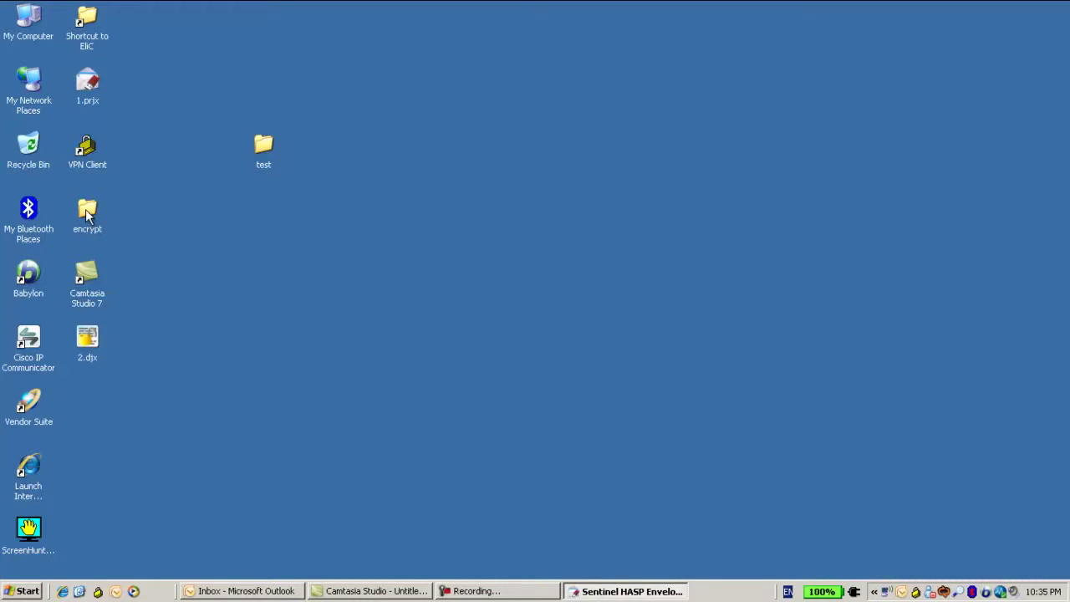
# - Open the encrypt folder on the Desktop and inspect the contents of its 1.txt in Notepad
pyautogui.moveTo(87, 215); pyautogui.dragTo(209, 216)
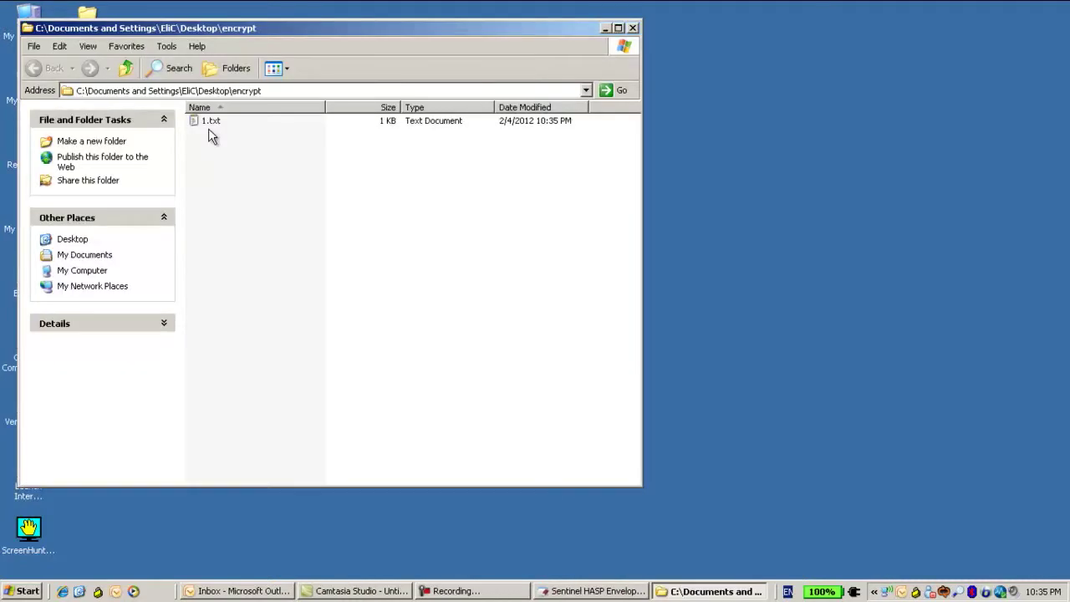
pyautogui.click(212, 123)
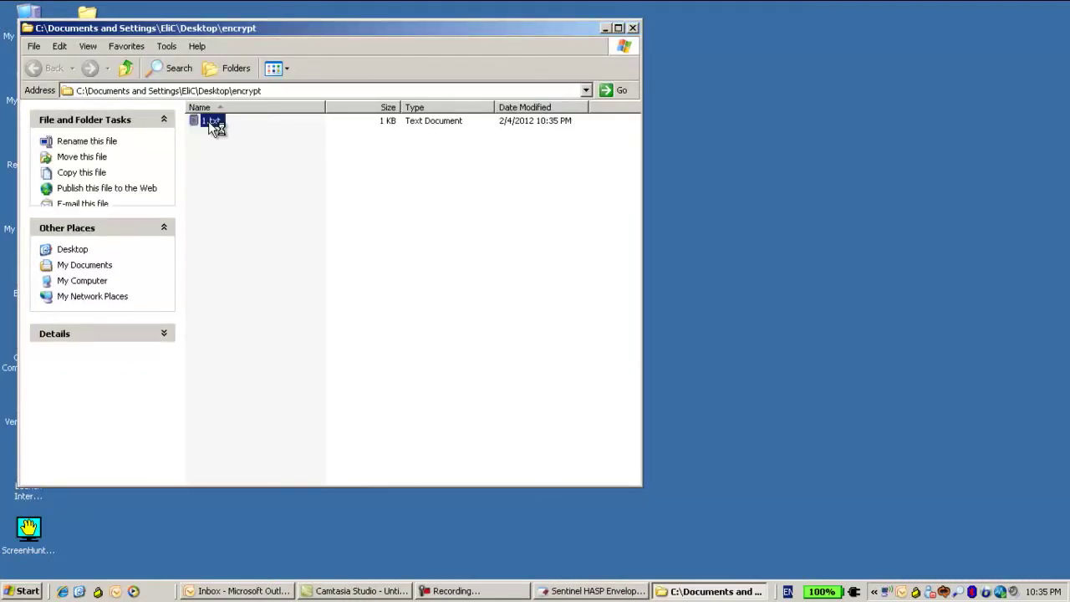
pyautogui.doubleClick(214, 125)
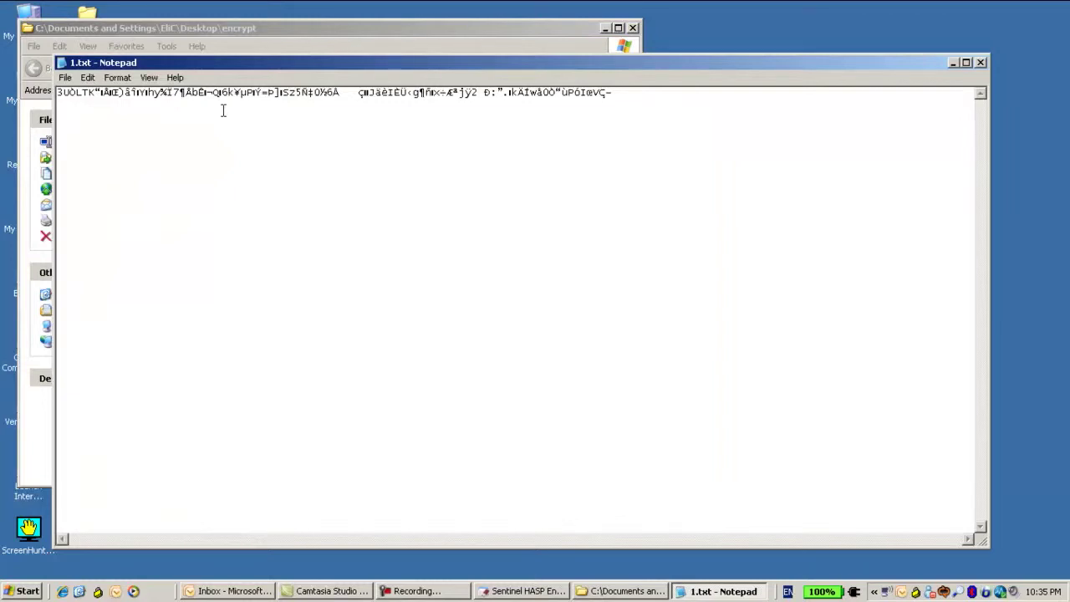
pyautogui.click(981, 62)
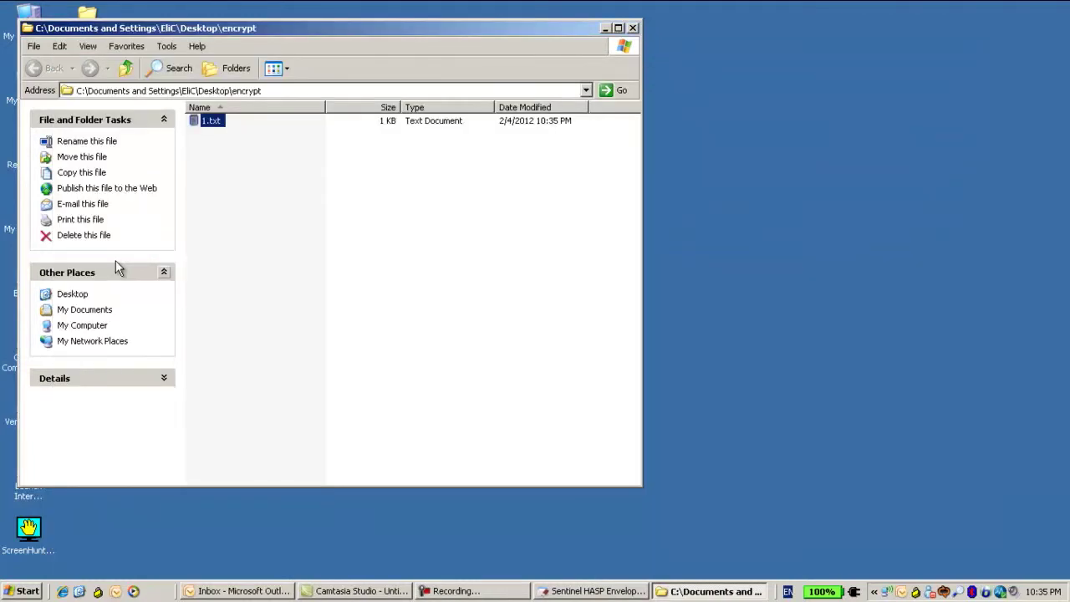
# - Paste the copied pro_FileDisplay.exe into the encrypt folder beside 1.txt and run it
pyautogui.rightClick(232, 179)
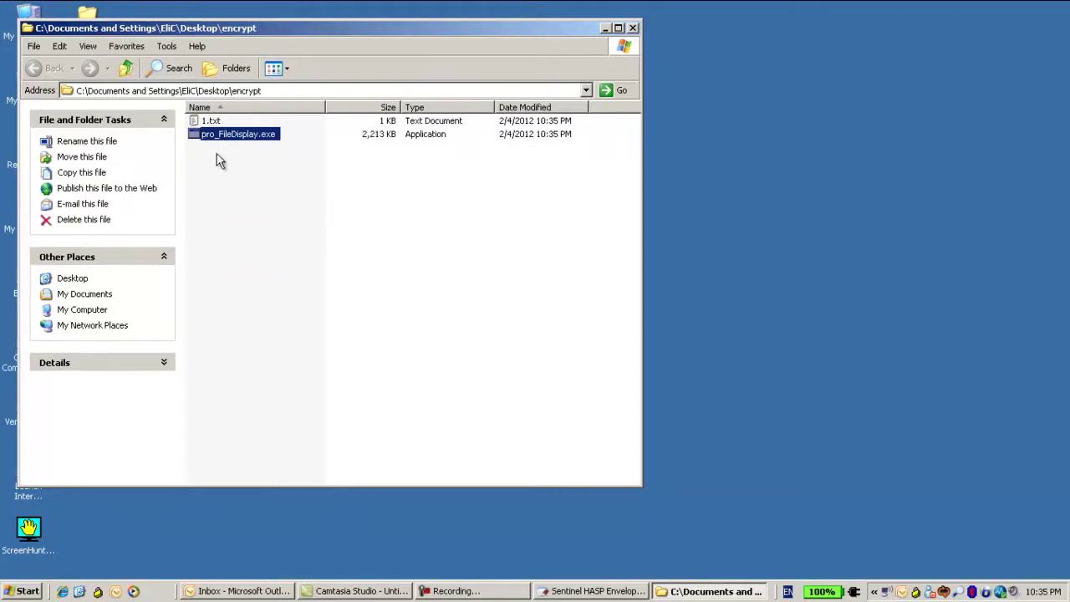
pyautogui.click(231, 171)
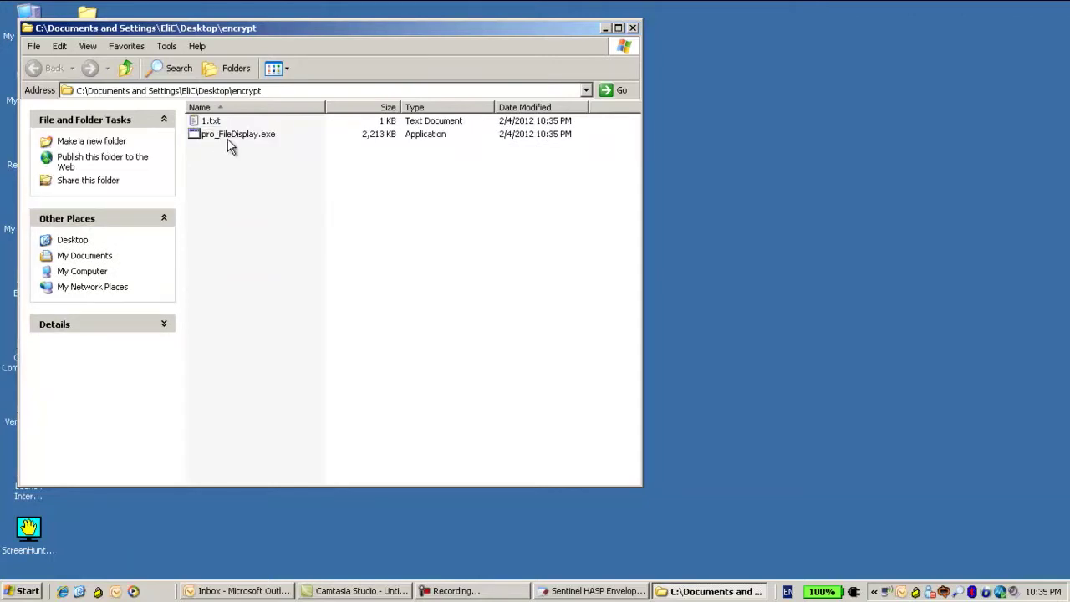
pyautogui.click(224, 134)
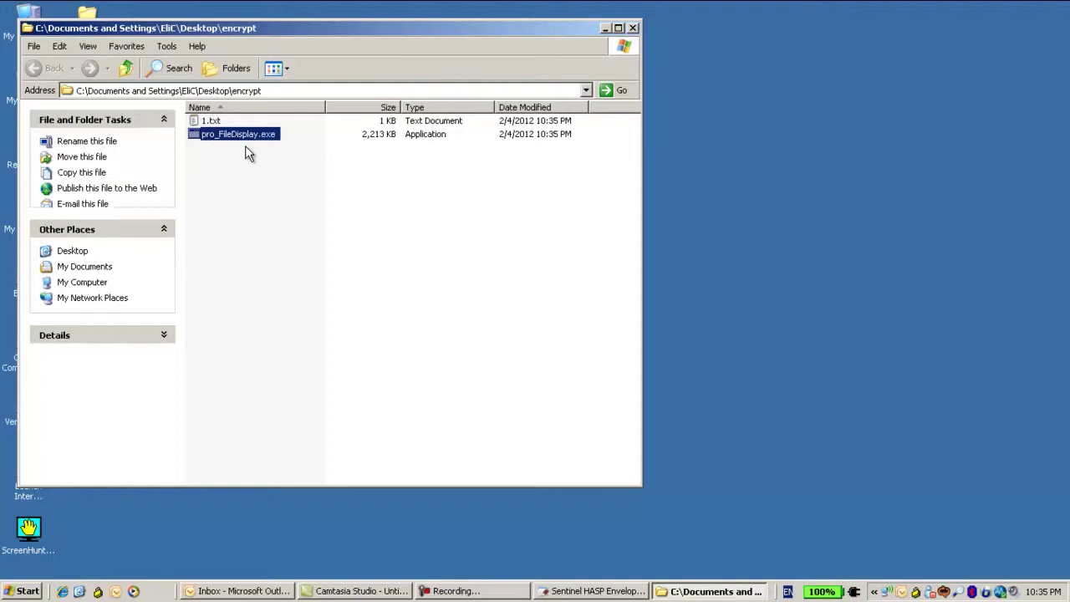
pyautogui.press('Return')
pyautogui.click(537, 334)
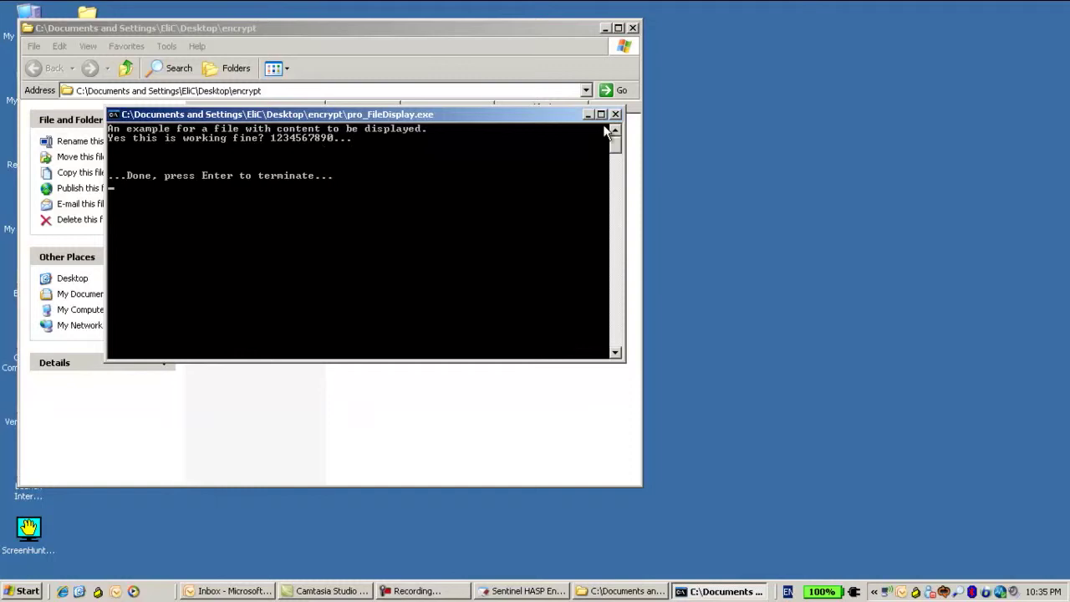
# - Compare the raw contents of 1.txt in Notepad with the output of pro_FileDisplay.exe, and terminate the program
pyautogui.moveTo(489, 117); pyautogui.dragTo(496, 234)
pyautogui.doubleClick(210, 121)
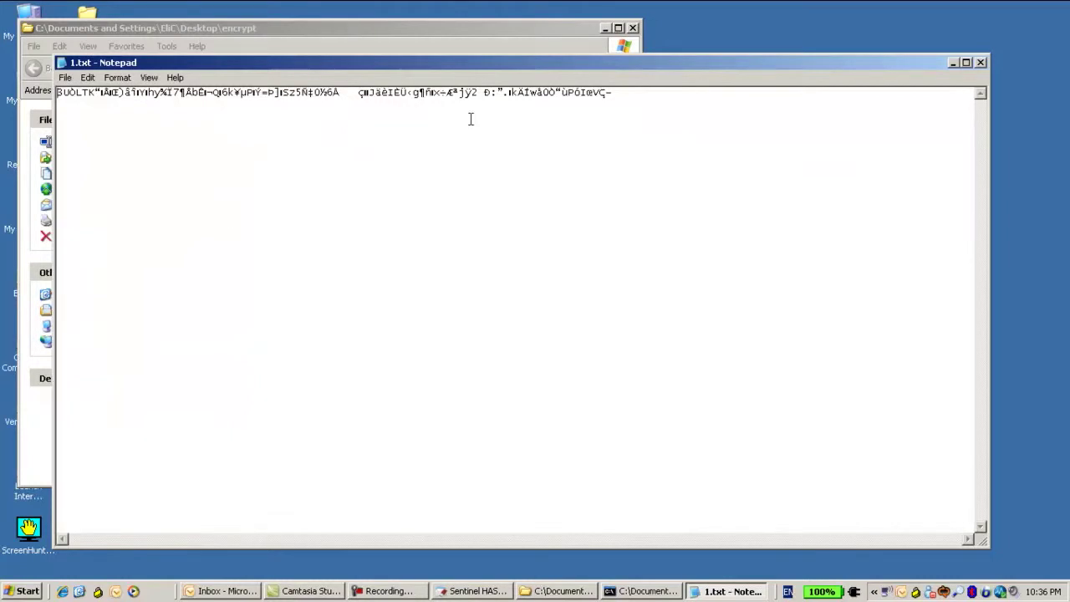
pyautogui.click(981, 63)
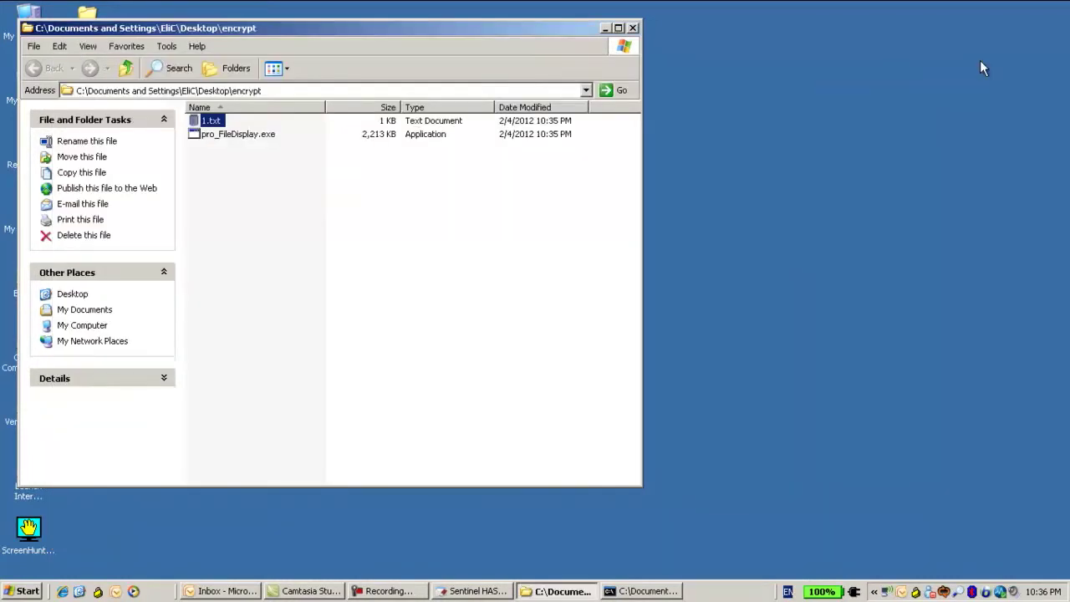
pyautogui.hotkey('alt', 'Tab')
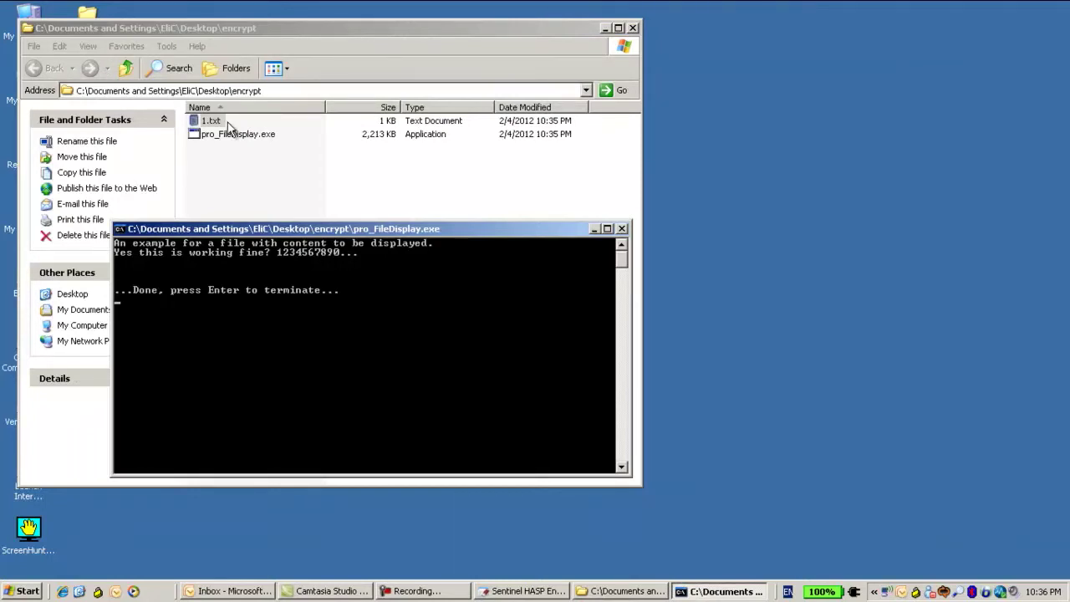
pyautogui.press('Return')
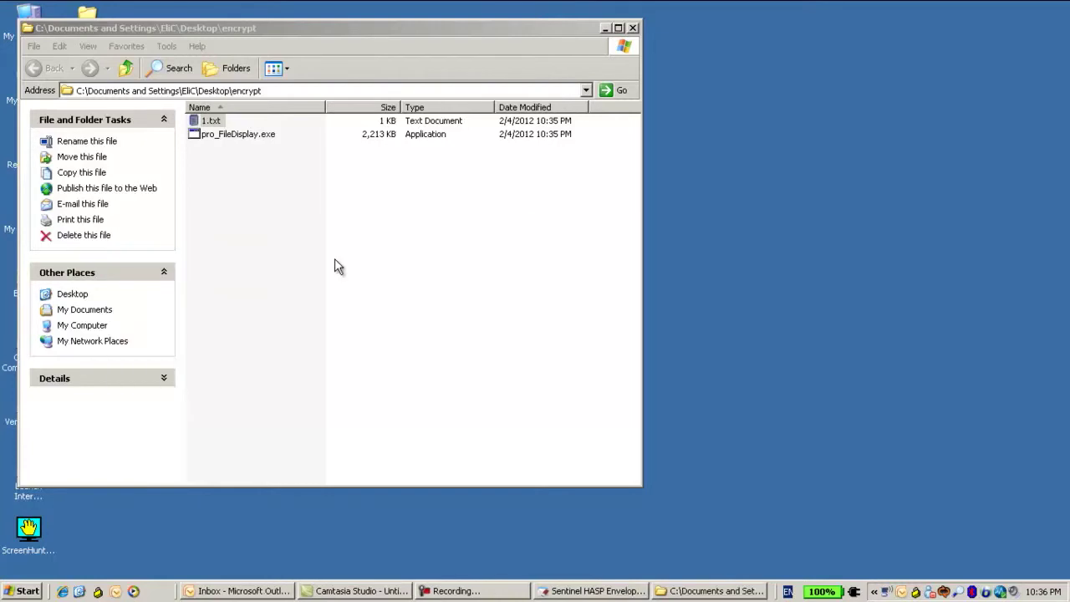
# - Select pro_FileDisplay.exe in the encrypt folder
pyautogui.click(220, 136)
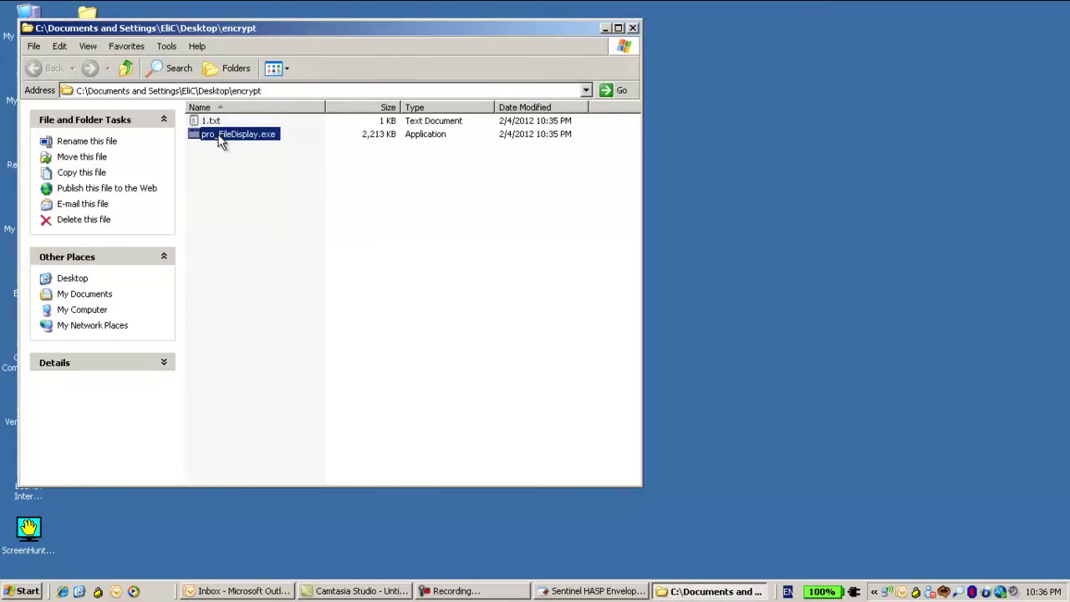